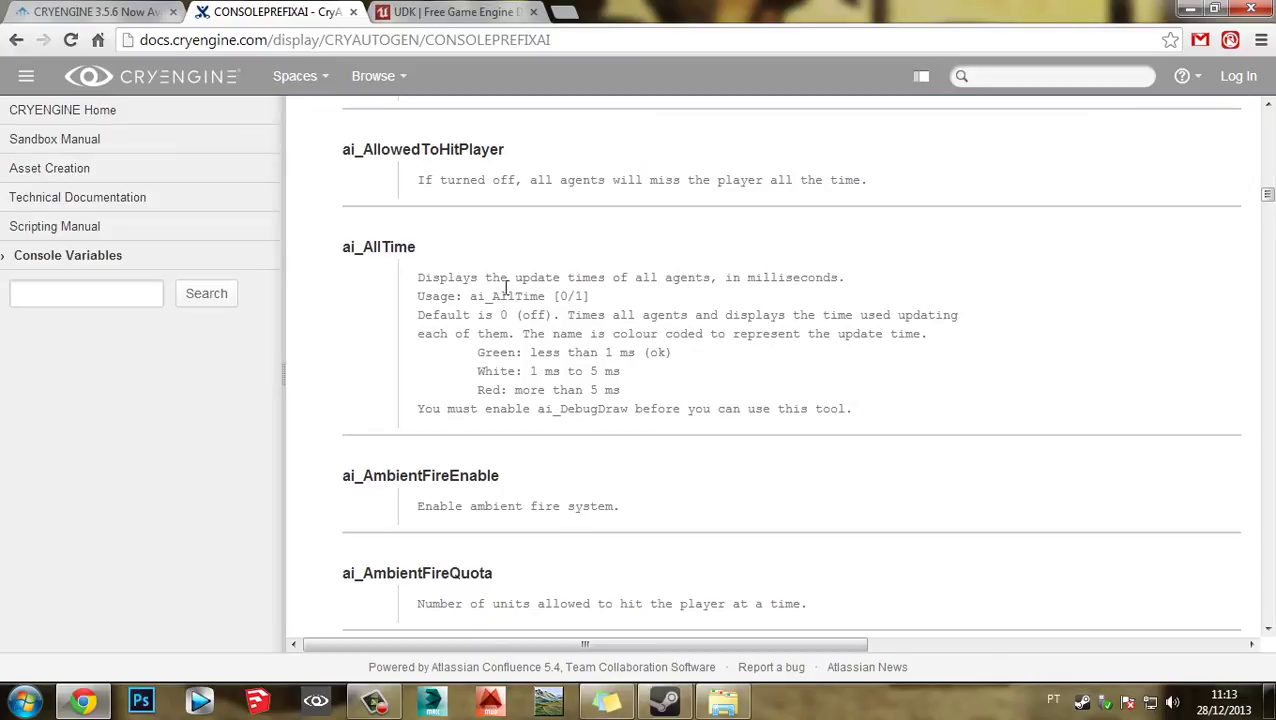
- Examine the AI console variable descriptions and the prefix-sorted console variable index in the CRYENGINE documentation
{"action": "scroll", "coordinate": [704, 325], "scroll_direction": "down", "scroll_amount": 15}
{"action": "scroll", "coordinate": [702, 320], "scroll_direction": "down", "scroll_amount": 6}
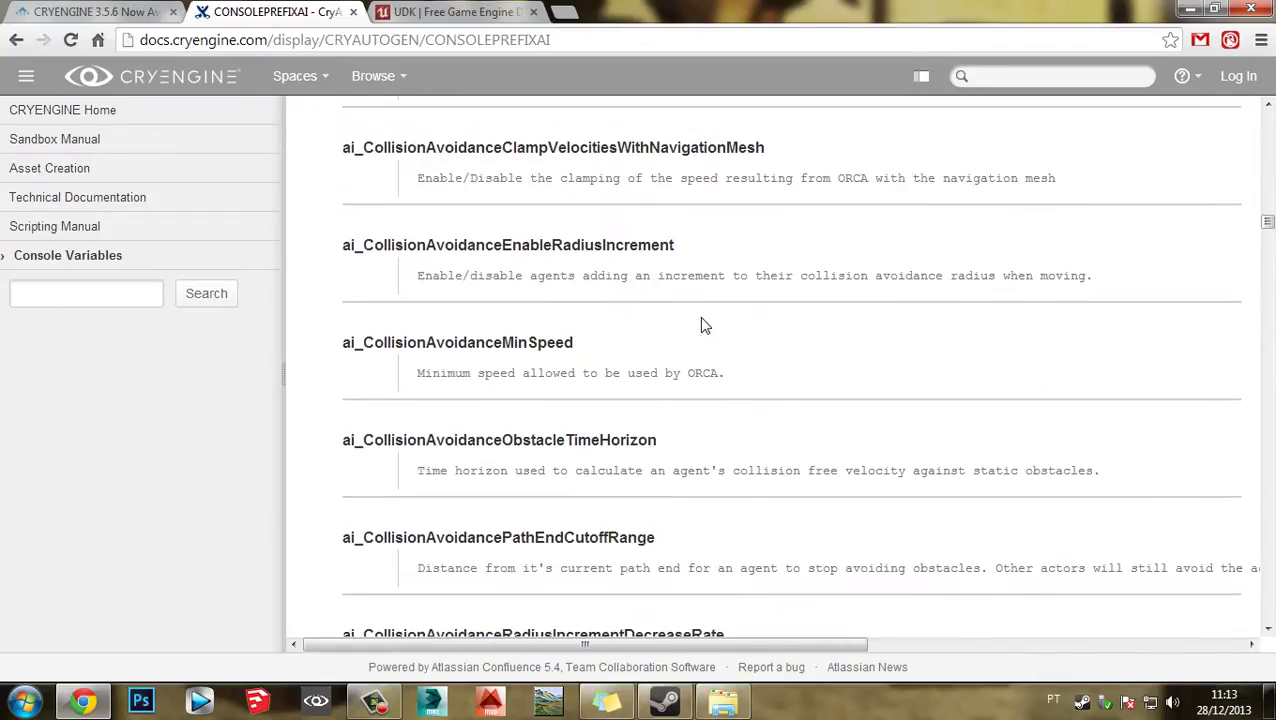
{"action": "left_click_drag", "start_coordinate": [1268, 222], "coordinate": [1267, 118]}
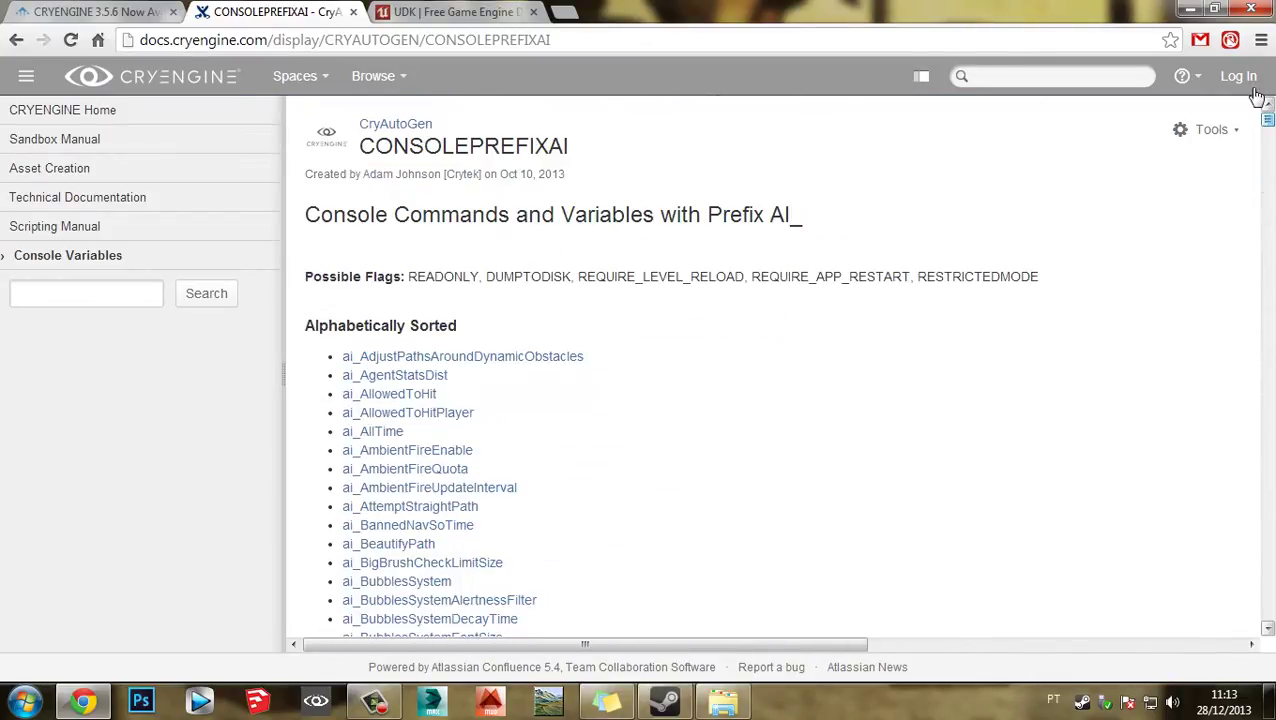
{"action": "left_click", "coordinate": [16, 40]}
{"action": "scroll", "coordinate": [456, 280], "scroll_direction": "down", "scroll_amount": 20}
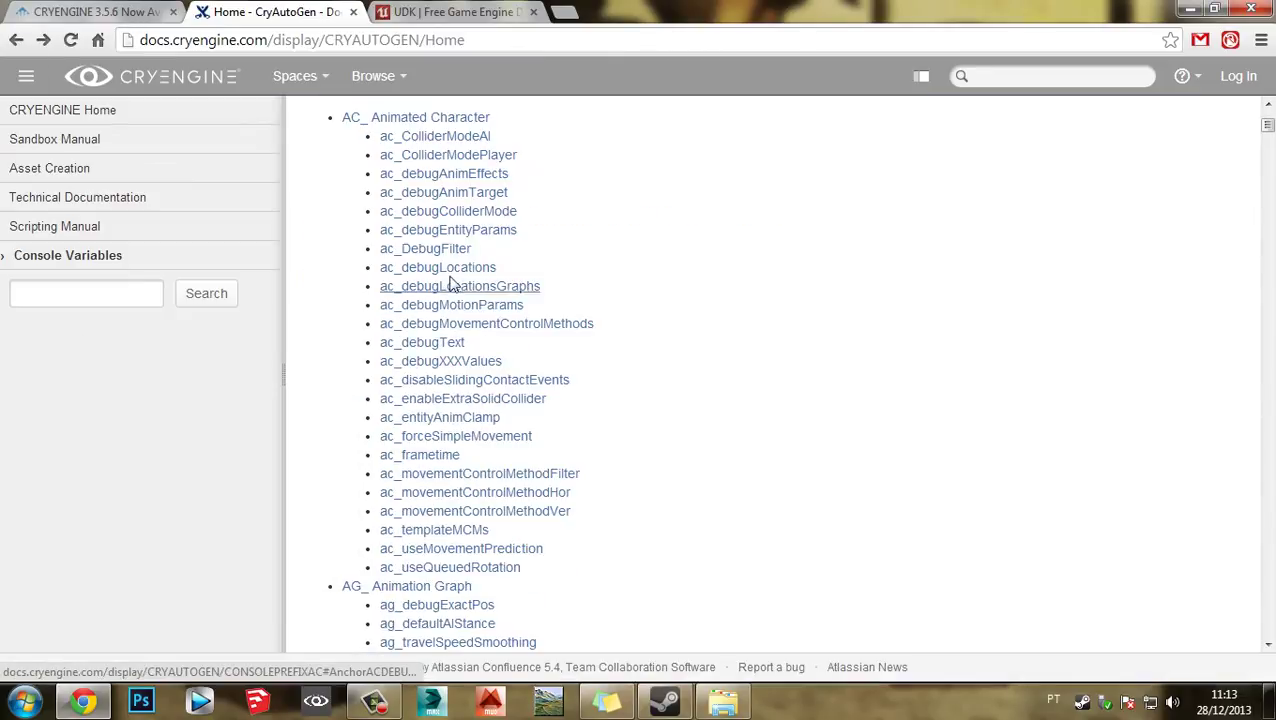
{"action": "scroll", "coordinate": [474, 287], "scroll_direction": "down", "scroll_amount": 15}
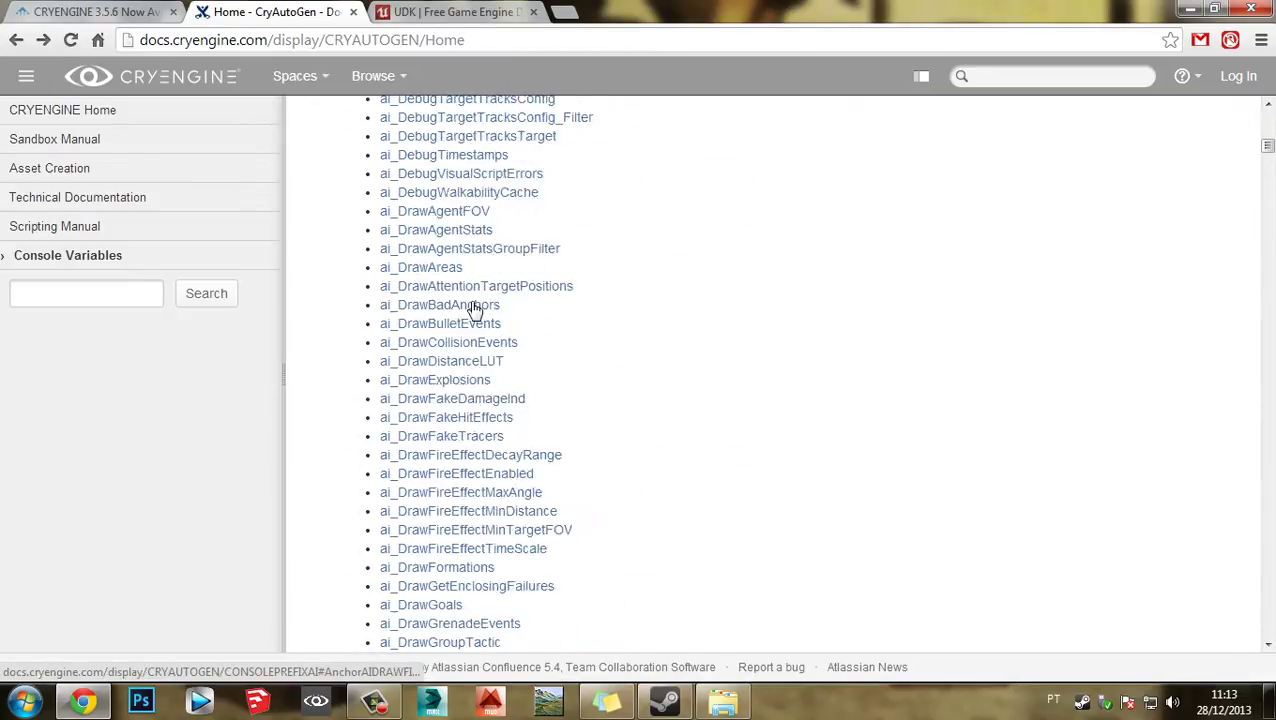
- Leave the console variable index, close the CRYENGINE documentation page and return to the CRYENGINE 3.5.6 news post
{"action": "left_click", "coordinate": [16, 40]}
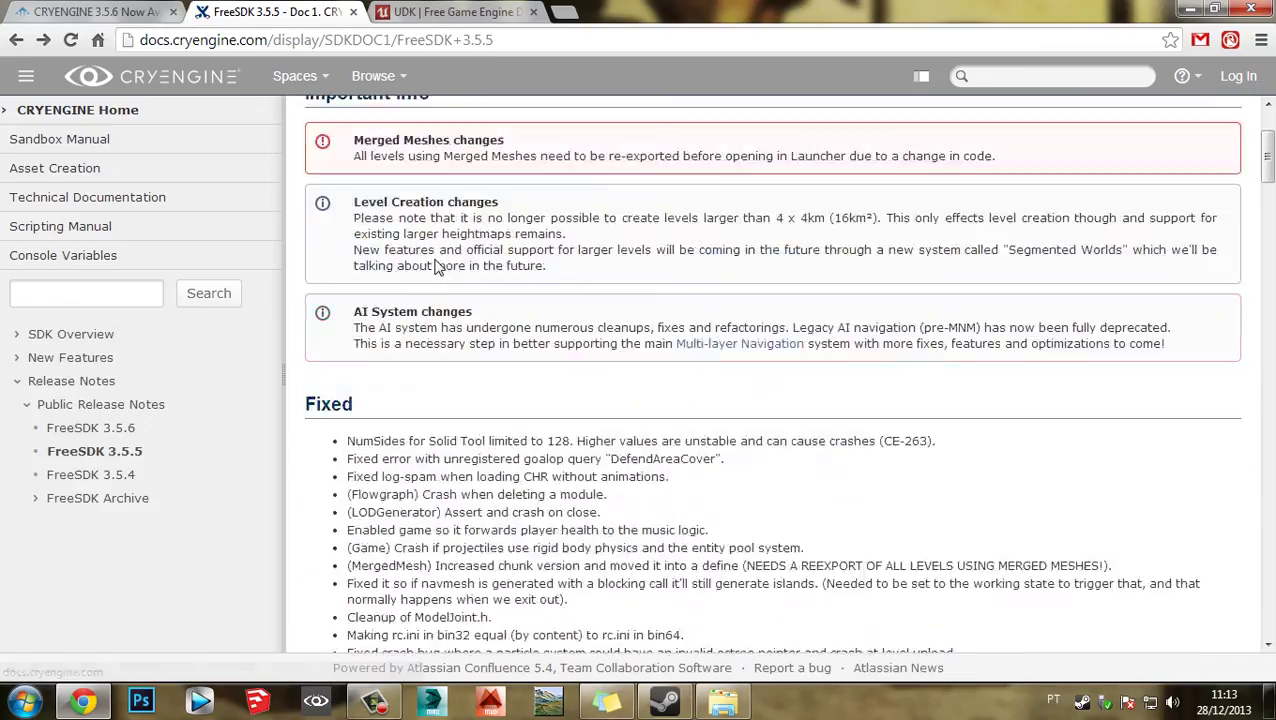
{"action": "middle_click", "coordinate": [288, 10]}
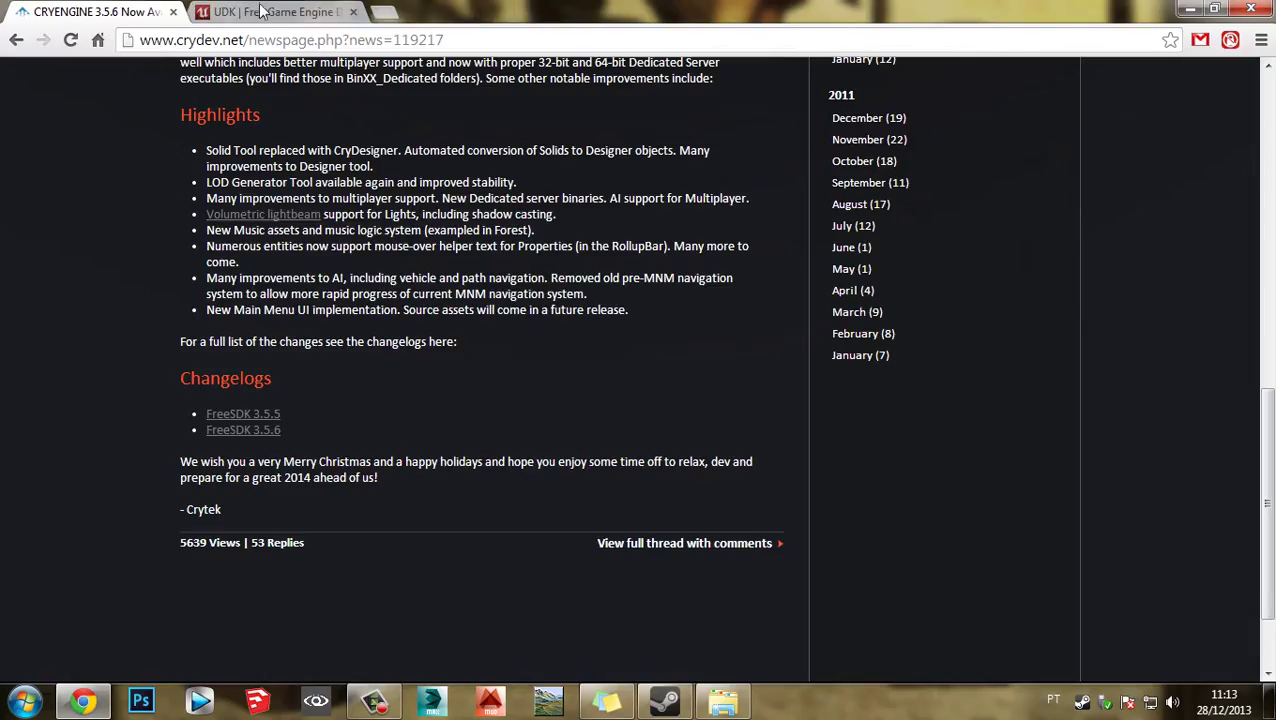
{"action": "left_click", "coordinate": [262, 11]}
{"action": "left_click", "coordinate": [124, 10]}
- Open the Free SDK download page from the CRYENGINE 3.5.6 news post and close the news post
{"action": "scroll", "coordinate": [60, 300], "scroll_direction": "up", "scroll_amount": 9}
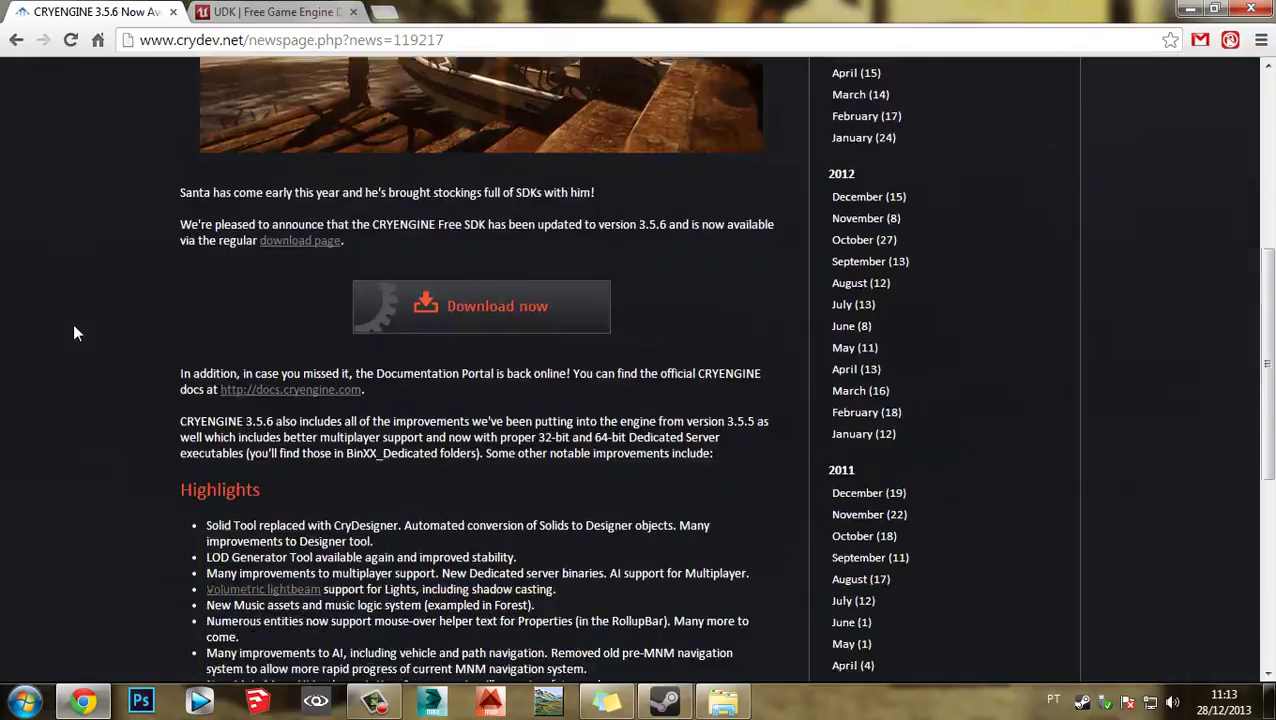
{"action": "scroll", "coordinate": [125, 308], "scroll_direction": "down", "scroll_amount": 6}
{"action": "scroll", "coordinate": [145, 310], "scroll_direction": "up", "scroll_amount": 2}
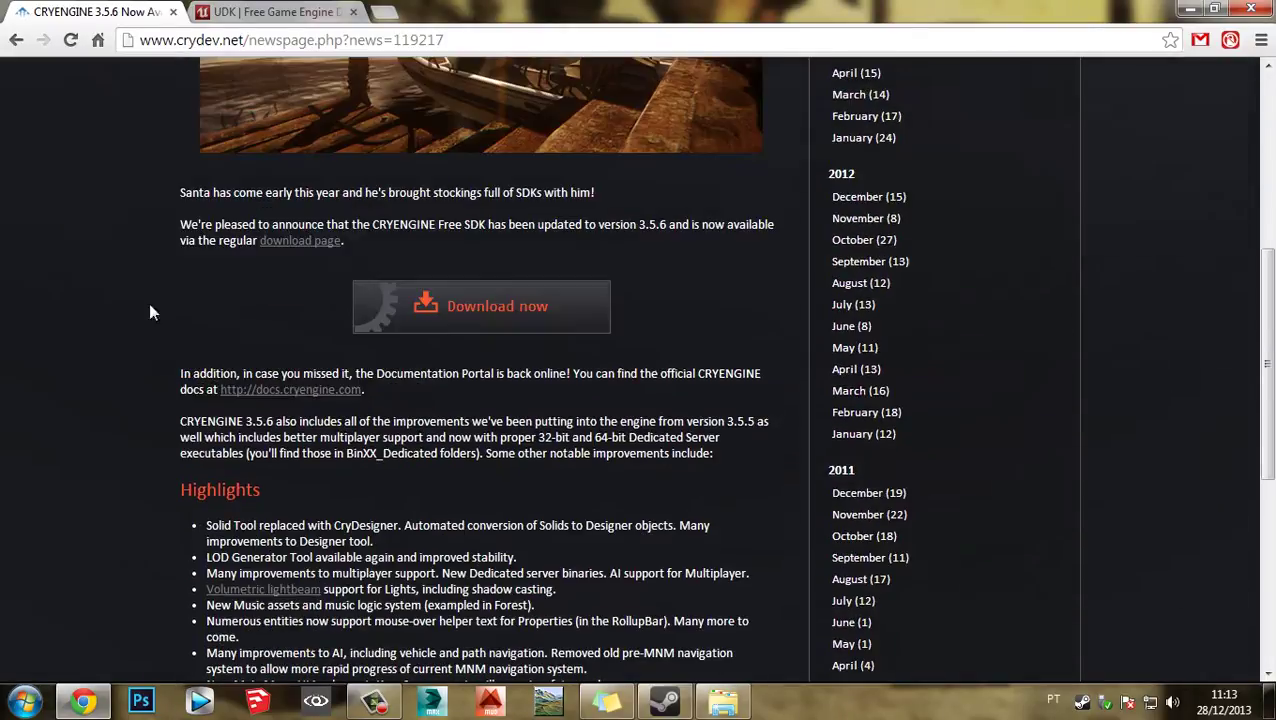
{"action": "left_click", "coordinate": [490, 320]}
{"action": "left_click", "coordinate": [143, 10]}
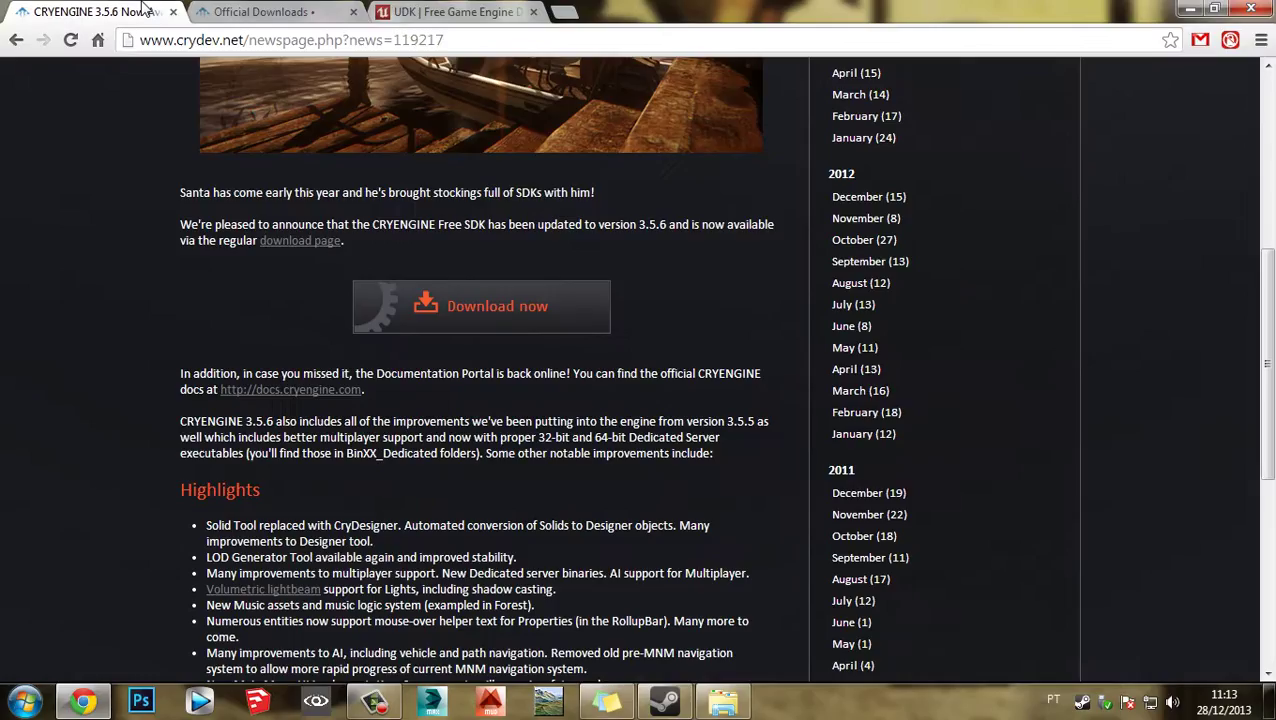
{"action": "left_click", "coordinate": [173, 11]}
- Review the CRYENGINE Free SDK download page, including version, last update date, licensing terms and system requirements
{"action": "scroll", "coordinate": [71, 248], "scroll_direction": "down", "scroll_amount": 3}
{"action": "scroll", "coordinate": [725, 251], "scroll_direction": "up", "scroll_amount": 3}
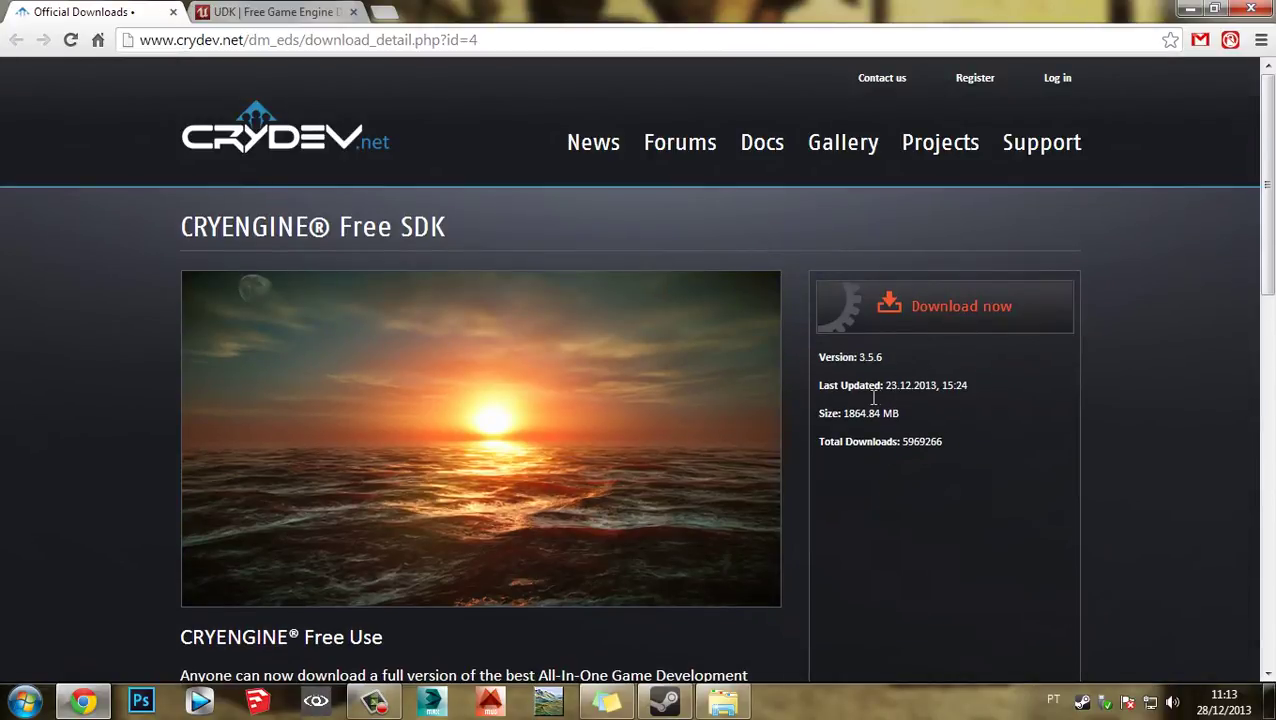
{"action": "left_click_drag", "start_coordinate": [885, 399], "coordinate": [985, 393]}
{"action": "left_click", "coordinate": [965, 394]}
{"action": "scroll", "coordinate": [920, 411], "scroll_direction": "down", "scroll_amount": 5}
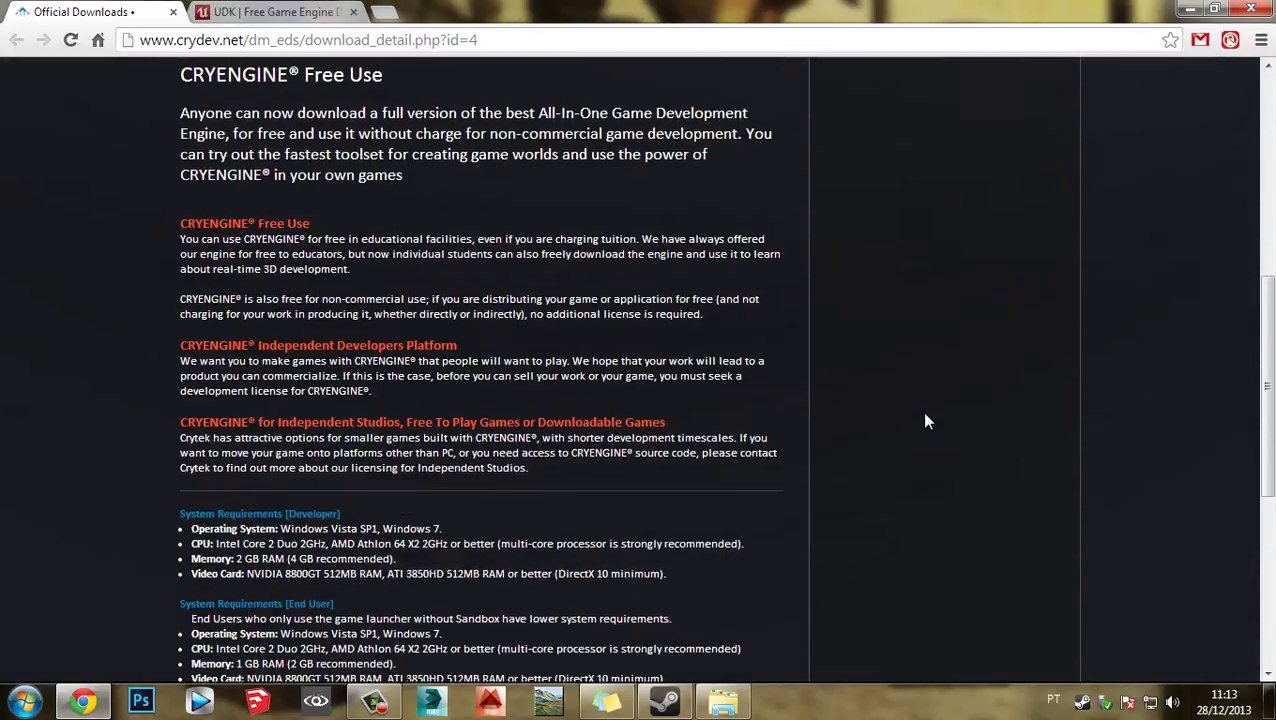
{"action": "scroll", "coordinate": [921, 411], "scroll_direction": "down", "scroll_amount": 5}
{"action": "scroll", "coordinate": [930, 419], "scroll_direction": "up", "scroll_amount": 10}
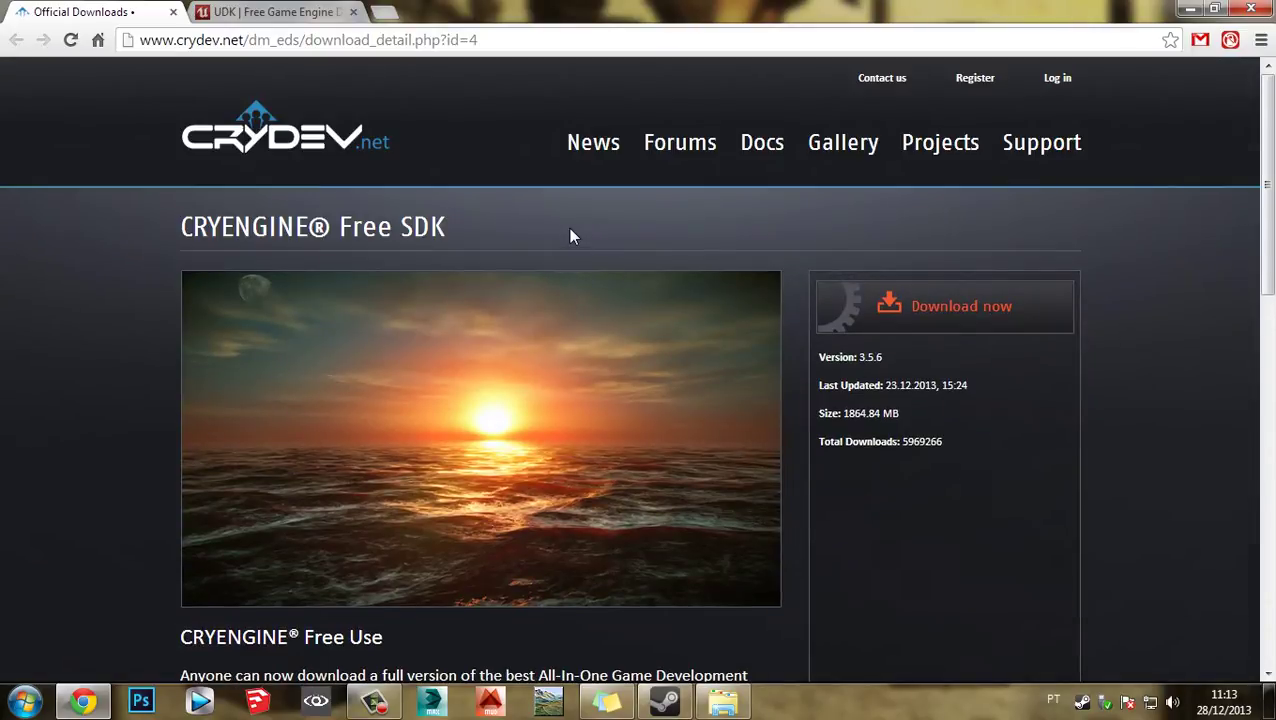
- Switch to Windows Explorer to show the CRYENGINE_Build_PC_v3_5_6_1833_freesdk folder on drive E
{"action": "left_click", "coordinate": [722, 700]}
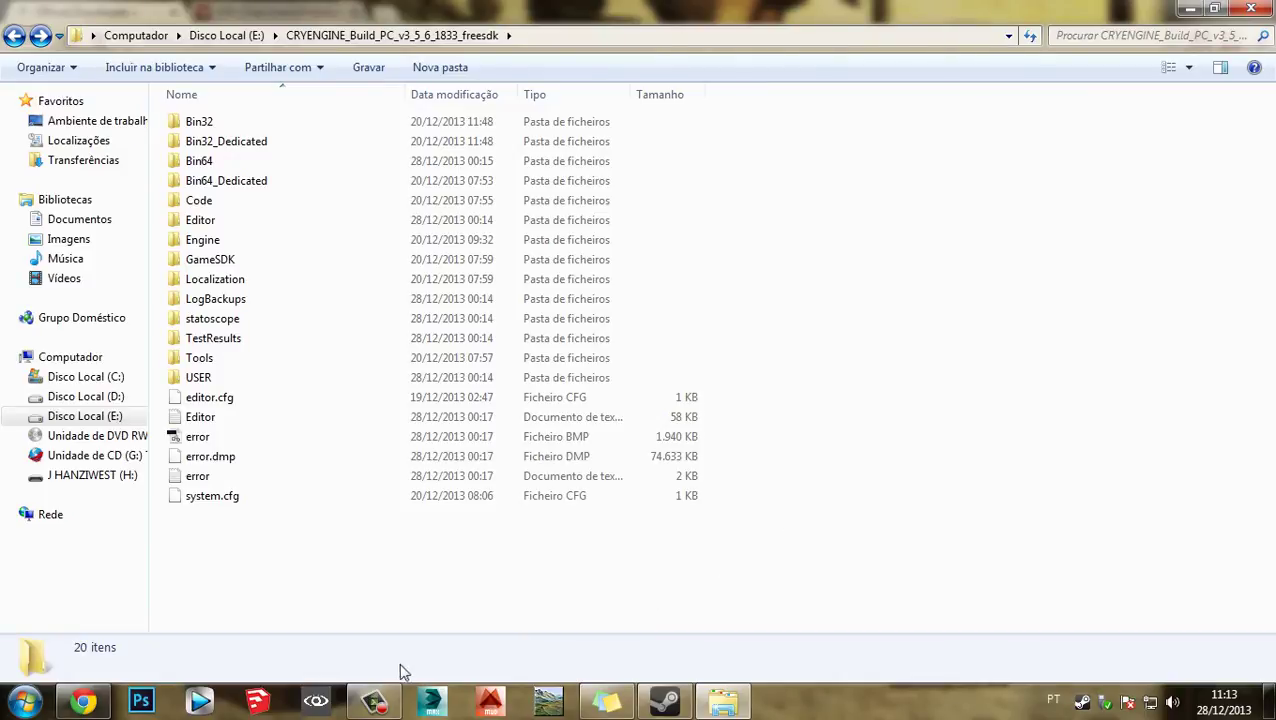
{"action": "left_click", "coordinate": [374, 702]}
{"action": "left_click", "coordinate": [374, 702]}
{"action": "left_click", "coordinate": [377, 700]}
{"action": "left_click", "coordinate": [375, 702]}
{"action": "left_click_drag", "start_coordinate": [447, 529], "coordinate": [442, 43]}
{"action": "left_click", "coordinate": [817, 316]}
{"action": "left_click_drag", "start_coordinate": [785, 303], "coordinate": [800, 263]}
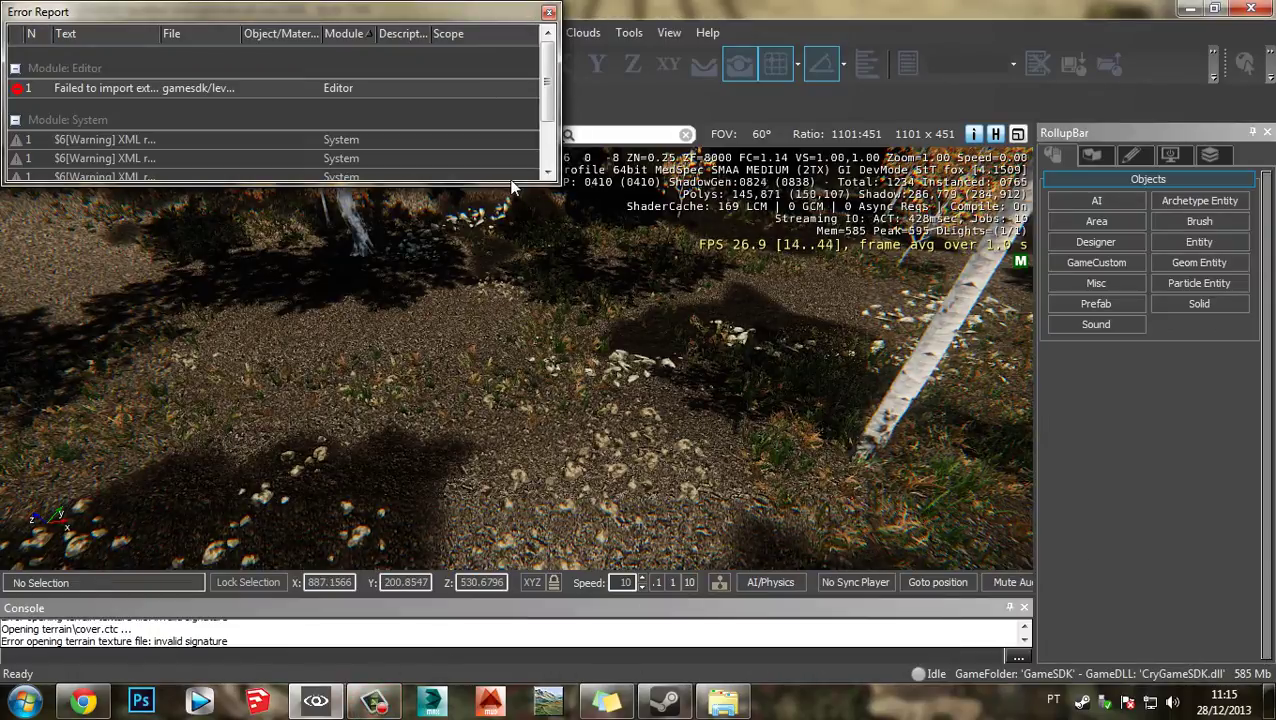
- Enlarge the Error Report window and move it aside to read its entries, and close it
{"action": "left_click_drag", "start_coordinate": [513, 190], "coordinate": [514, 296]}
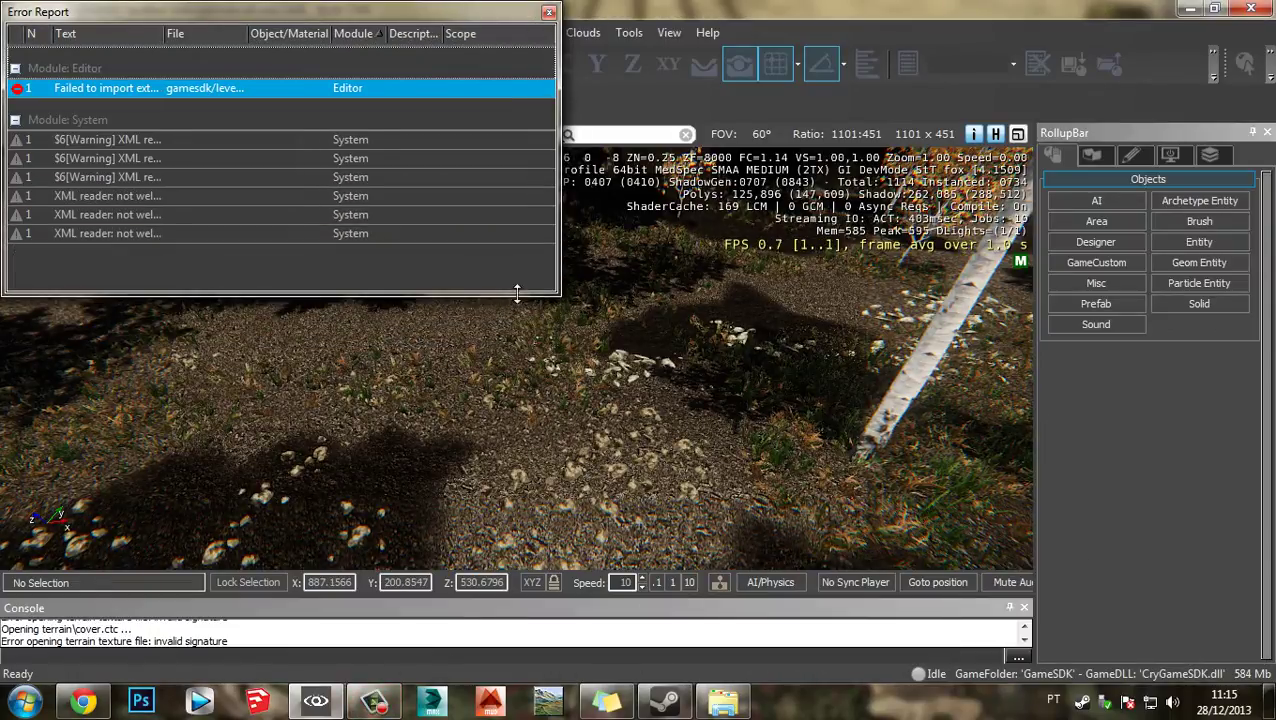
{"action": "left_click_drag", "start_coordinate": [195, 15], "coordinate": [295, 122]}
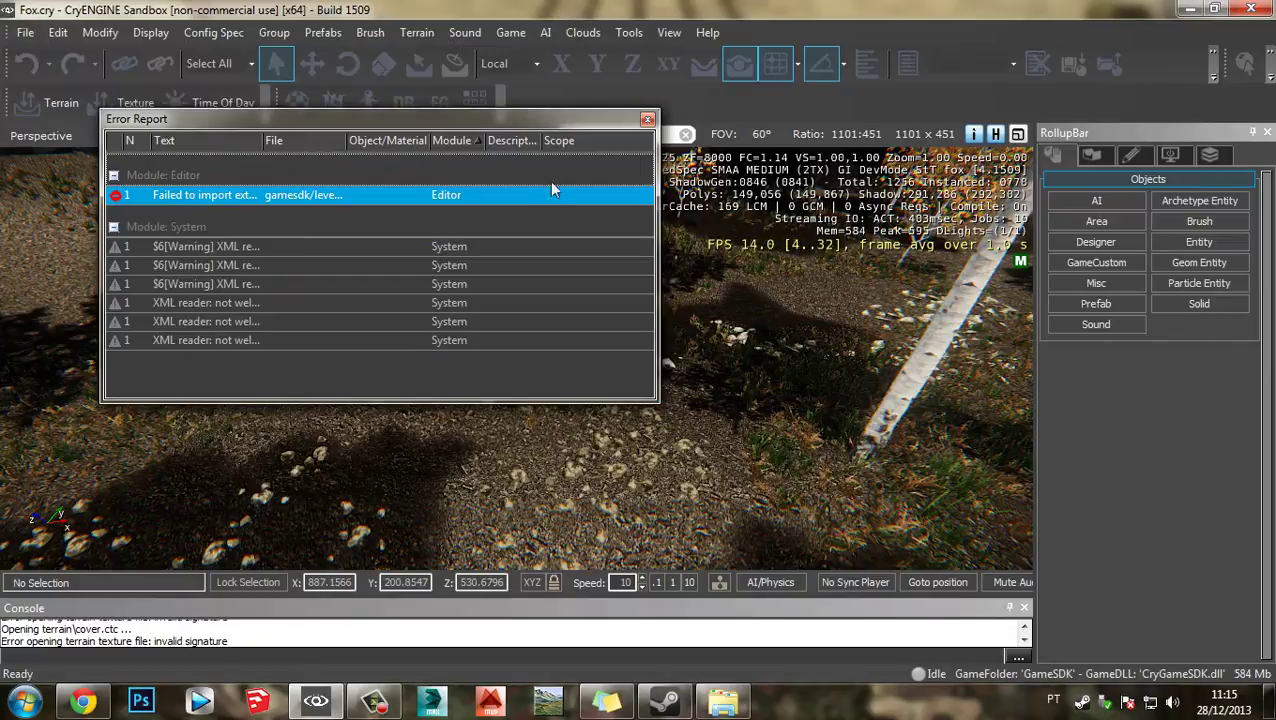
{"action": "left_click", "coordinate": [647, 120]}
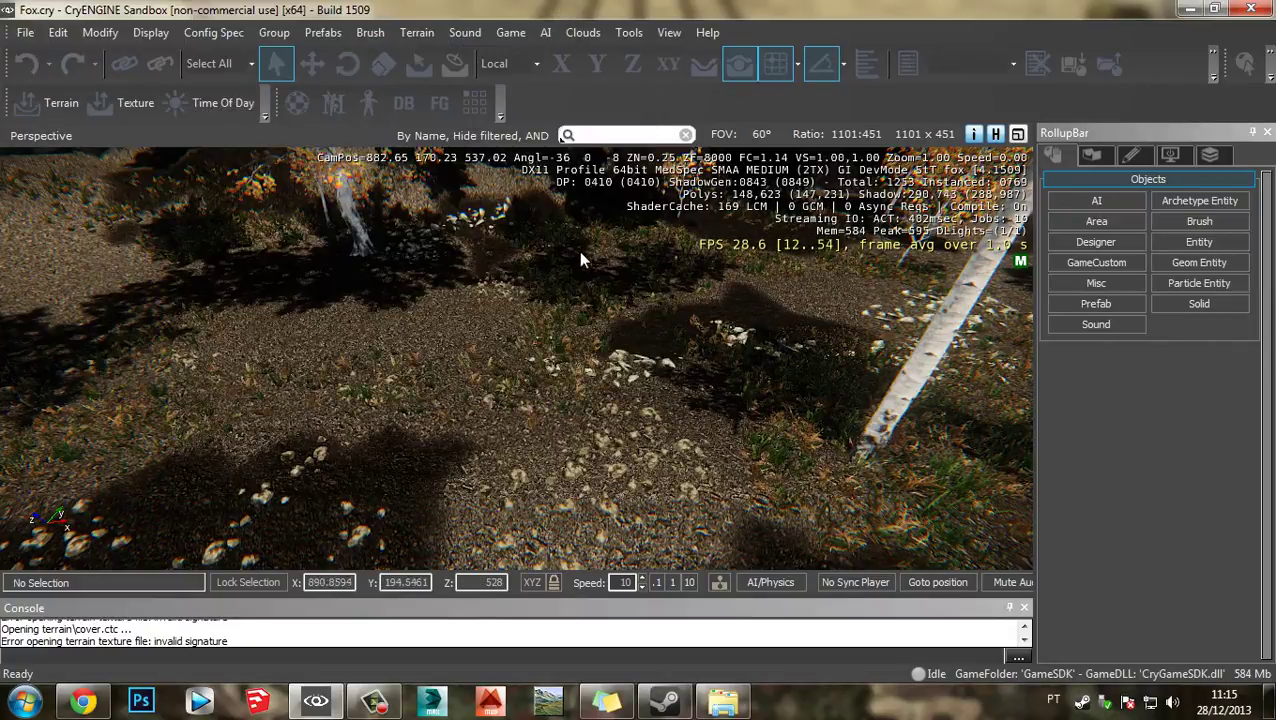
- Fly the camera away from the birch trees to view the open terrain of the Fox level
{"action": "left_click_drag", "start_coordinate": [578, 250], "coordinate": [530, 485]}
{"action": "key", "text": "s"}
{"action": "key", "text": "w"}
{"action": "key", "text": "s"}
{"action": "key", "text": "w"}
{"action": "key", "text": "s"}
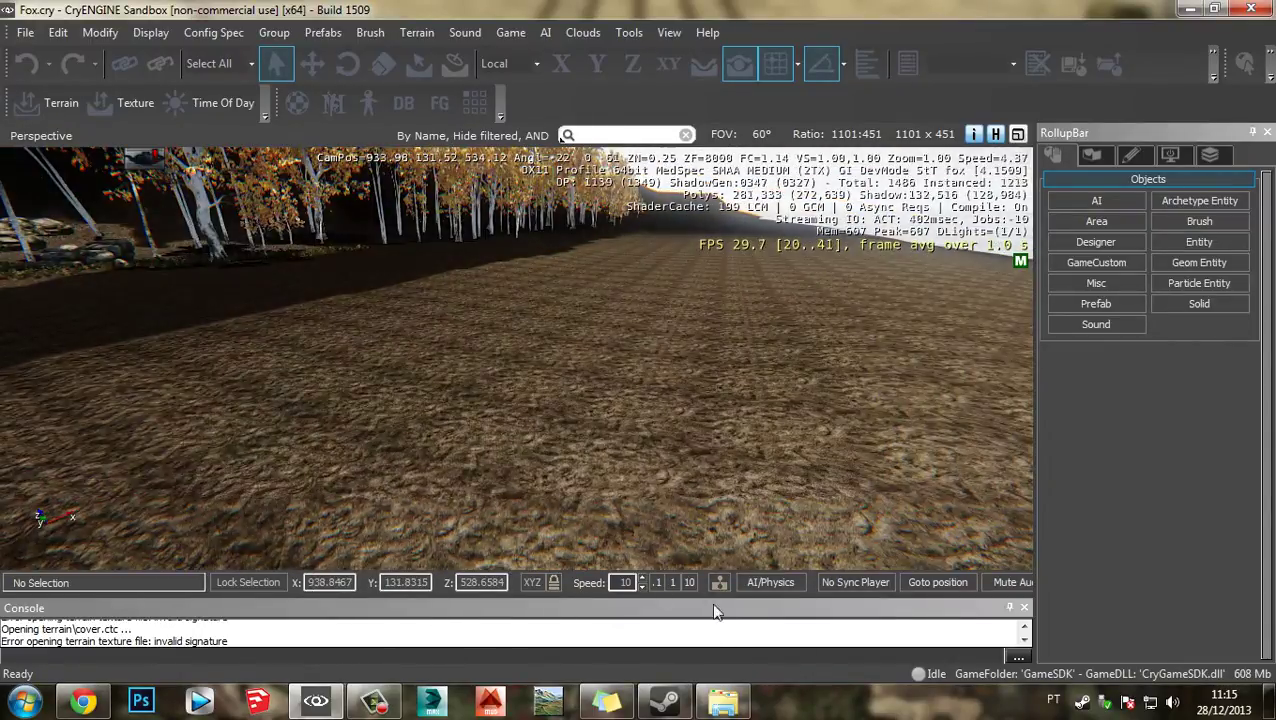
- Set the camera speed to 1 and fly around the Fox level to examine its autumn trees, rocks, shadows and mountains
{"action": "left_click", "coordinate": [673, 582]}
{"action": "key", "text": "w"}
{"action": "key", "text": "w"}
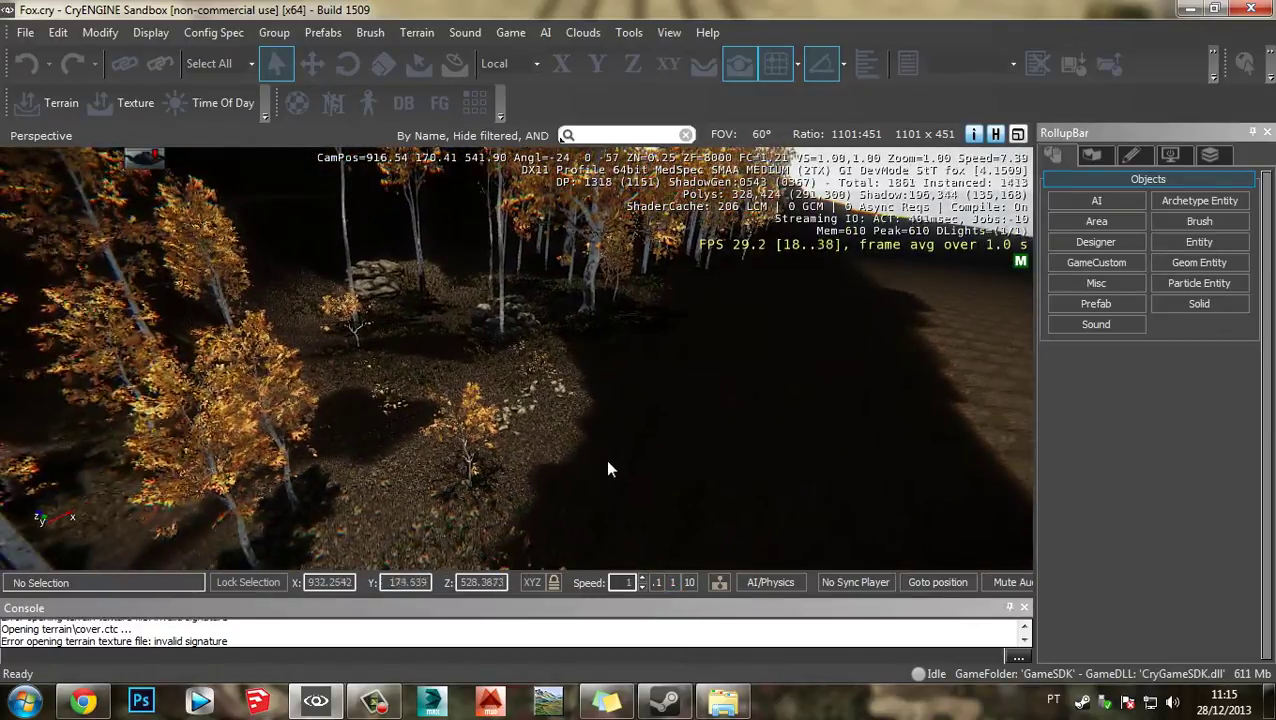
{"action": "left_click_drag", "start_coordinate": [605, 459], "coordinate": [567, 446]}
{"action": "scroll", "coordinate": [565, 444], "scroll_direction": "up", "scroll_amount": 4}
{"action": "scroll", "coordinate": [565, 444], "scroll_direction": "down", "scroll_amount": 15}
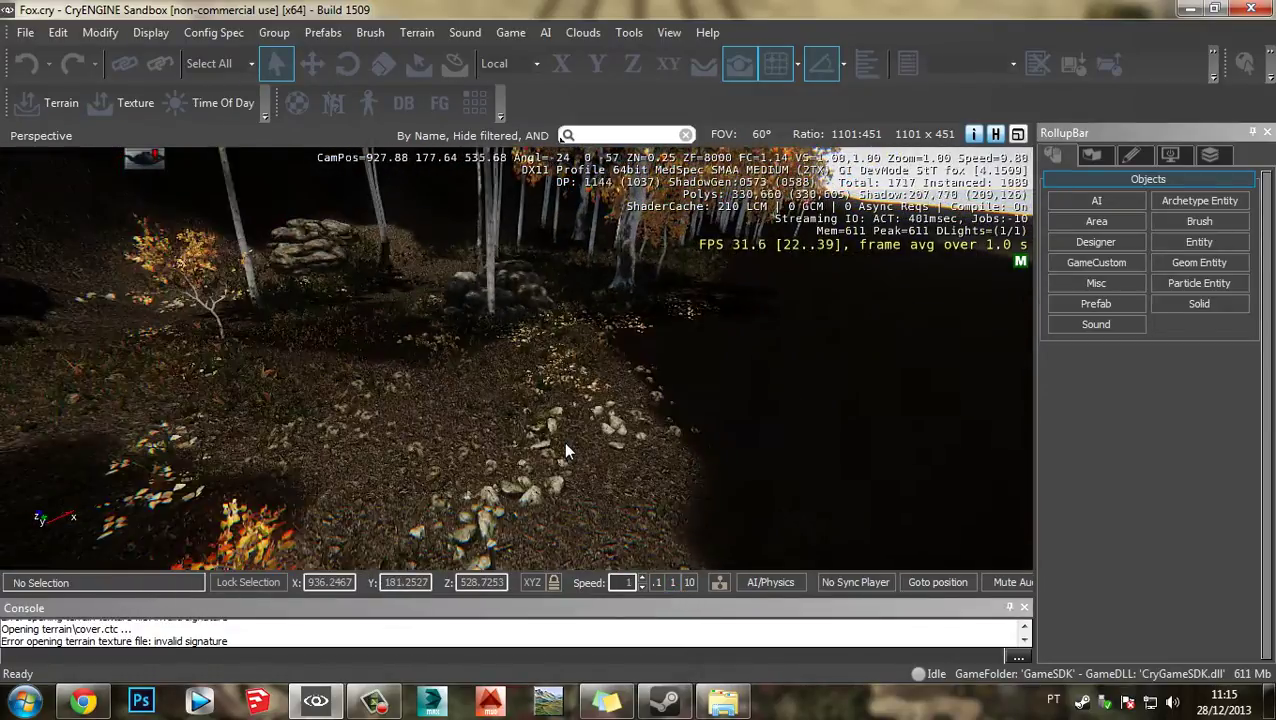
{"action": "left_click_drag", "start_coordinate": [726, 454], "coordinate": [572, 470]}
{"action": "key", "text": "s"}
{"action": "key", "text": "d"}
{"action": "key", "text": "w"}
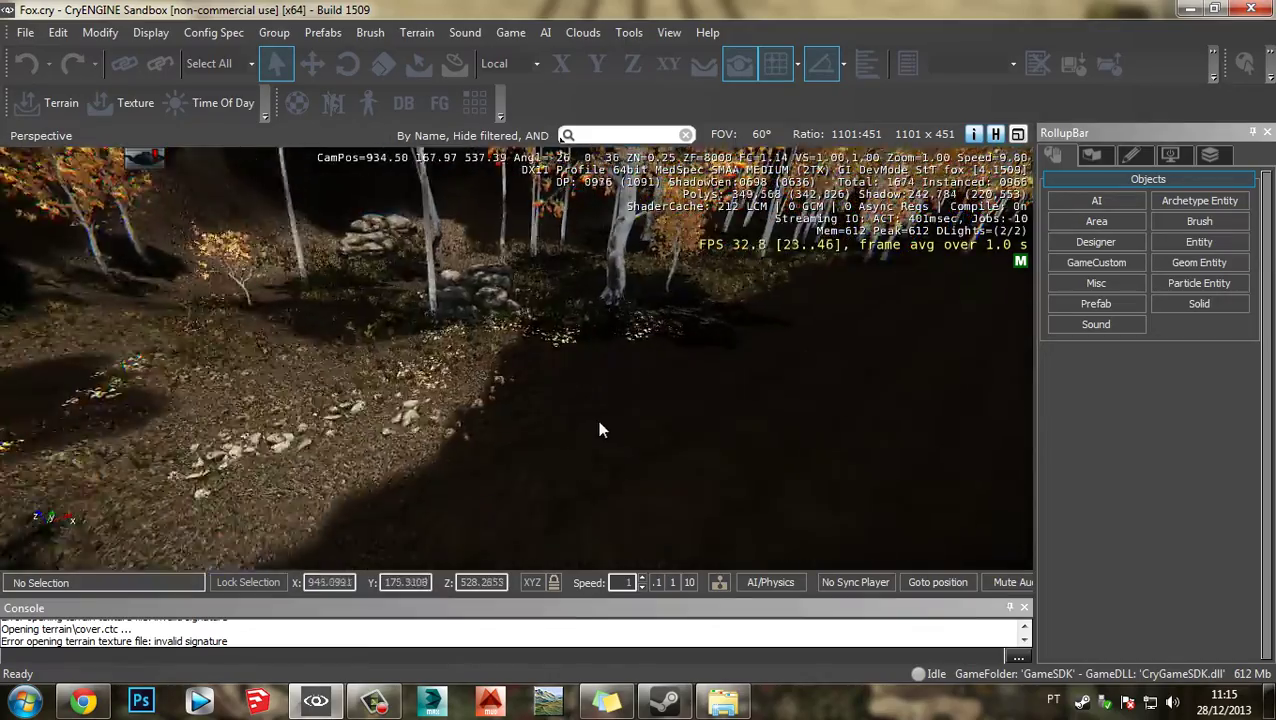
{"action": "left_click_drag", "start_coordinate": [597, 420], "coordinate": [560, 380]}
{"action": "key", "text": "w"}
{"action": "key", "text": "s"}
{"action": "scroll", "coordinate": [628, 376], "scroll_direction": "down", "scroll_amount": 5}
{"action": "left_click_drag", "start_coordinate": [720, 500], "coordinate": [690, 500]}
{"action": "key", "text": "w"}
{"action": "key", "text": "a"}
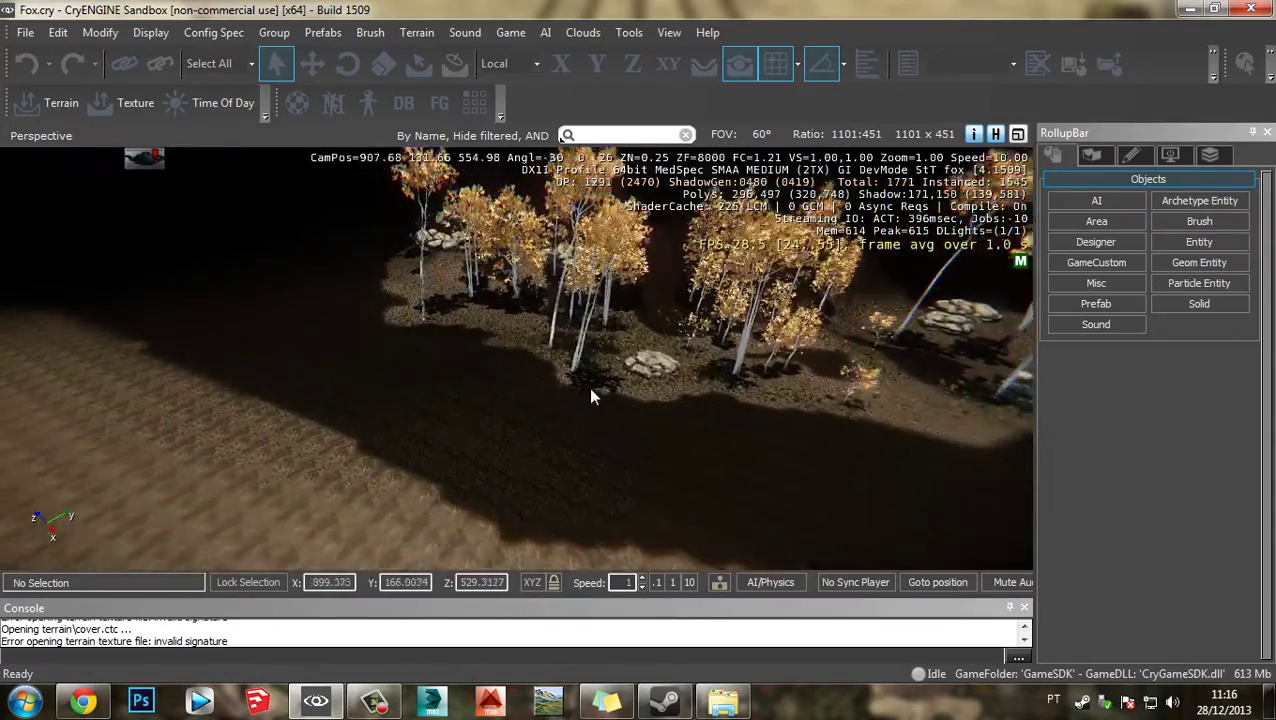
{"action": "left_click_drag", "start_coordinate": [588, 387], "coordinate": [583, 417]}
{"action": "key", "text": "w"}
{"action": "key", "text": "w"}
{"action": "key", "text": "d"}
{"action": "key", "text": "w"}
{"action": "key", "text": "s"}
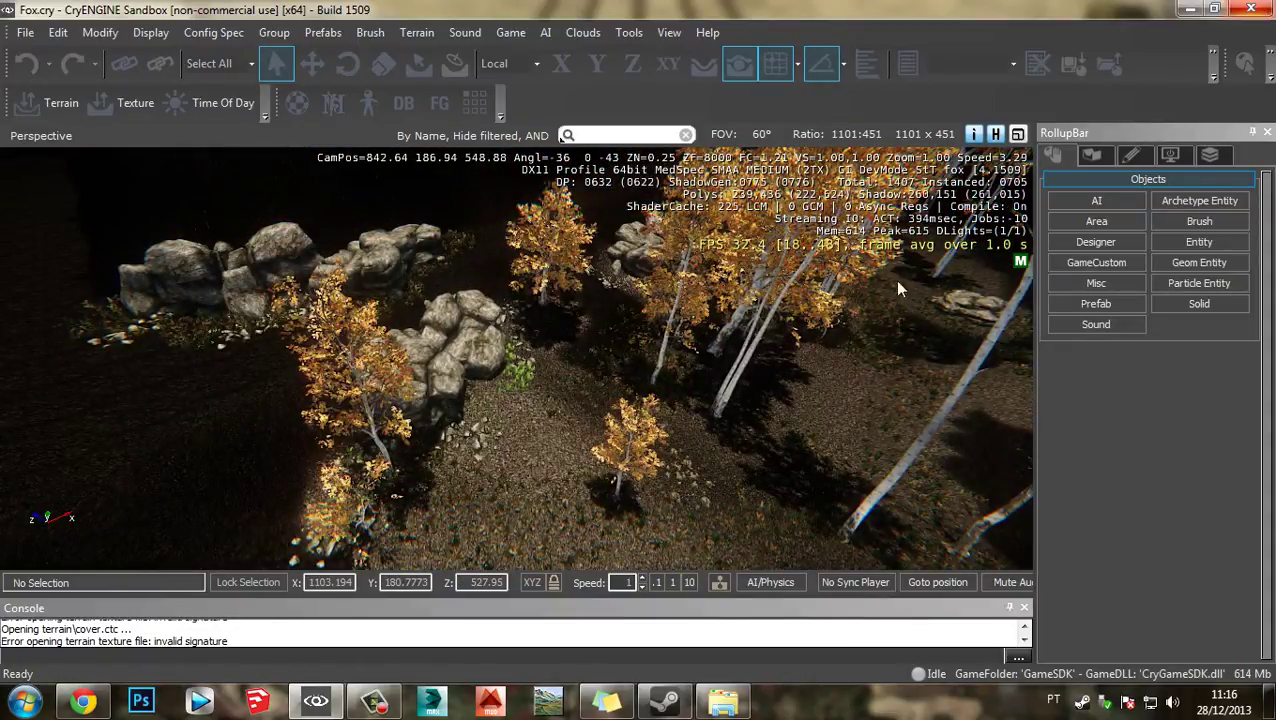
{"action": "left_click_drag", "start_coordinate": [541, 398], "coordinate": [231, 430]}
{"action": "left_click_drag", "start_coordinate": [754, 418], "coordinate": [762, 418]}
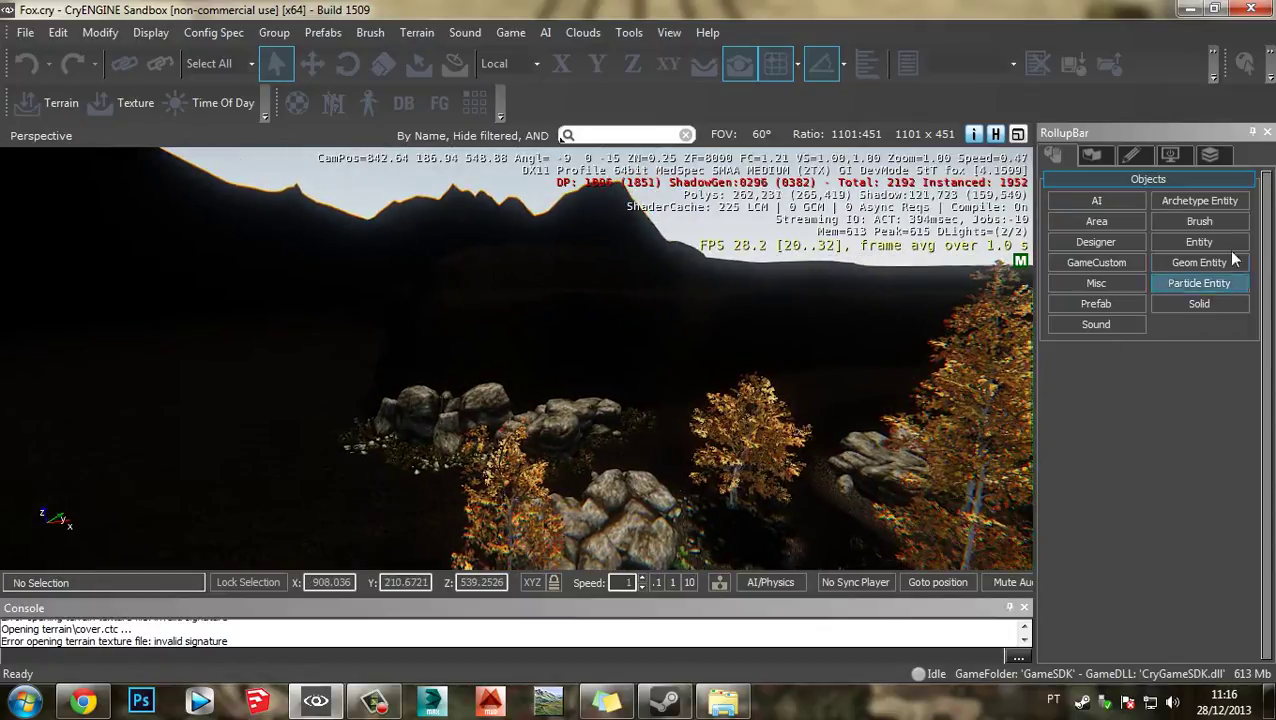
- Close the Sandbox editor and open the GameSDK\Levels\Singleplayer folder in Windows Explorer
{"action": "left_click", "coordinate": [1247, 11]}
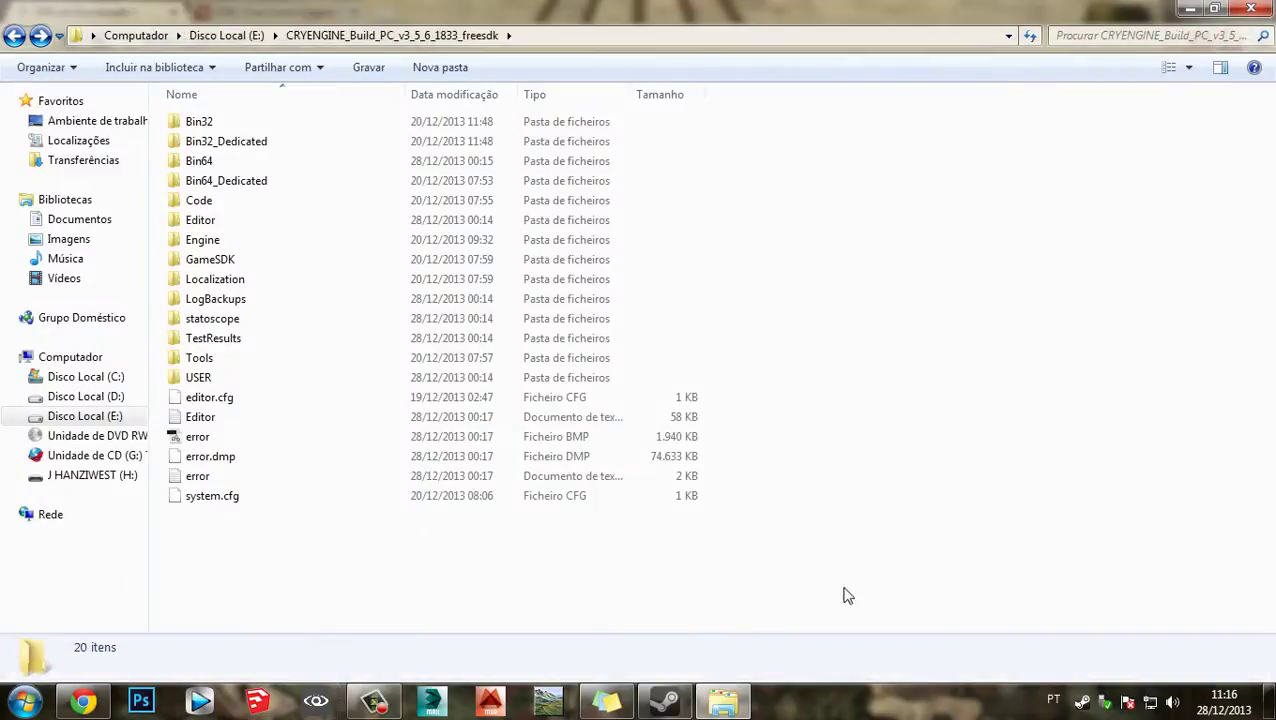
{"action": "double_click", "coordinate": [211, 262]}
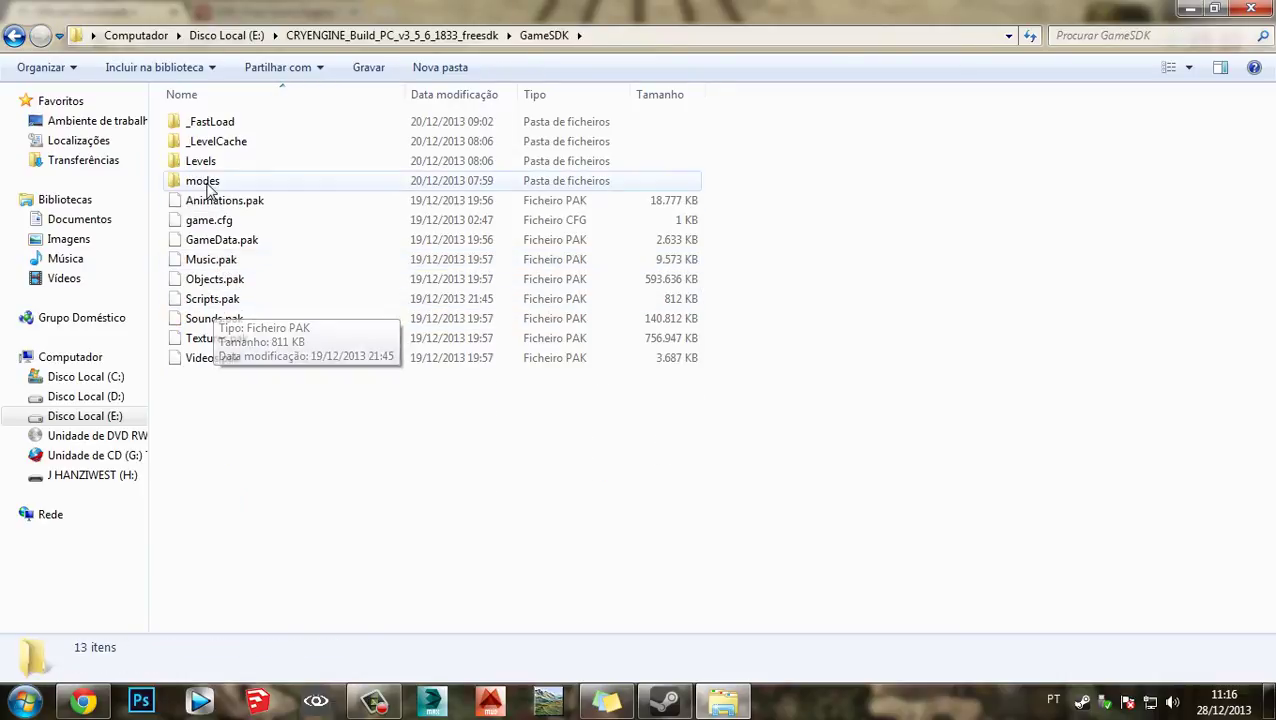
{"action": "double_click", "coordinate": [235, 162]}
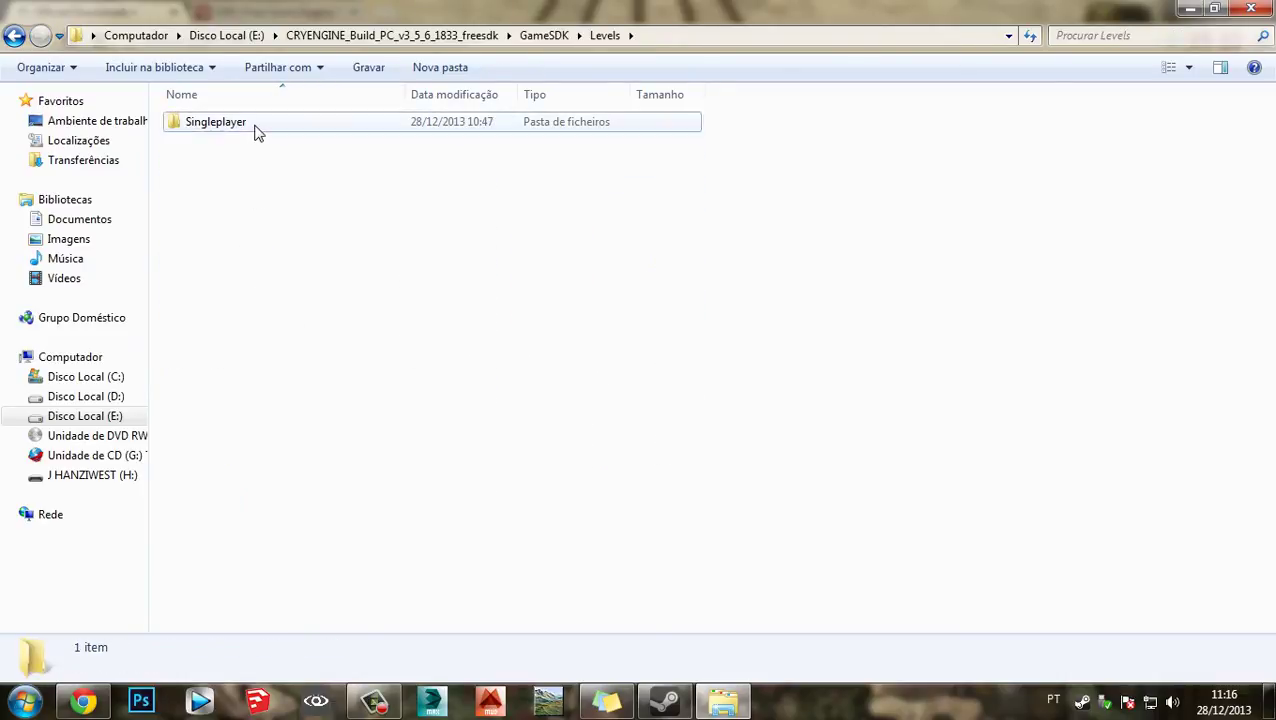
{"action": "double_click", "coordinate": [256, 124]}
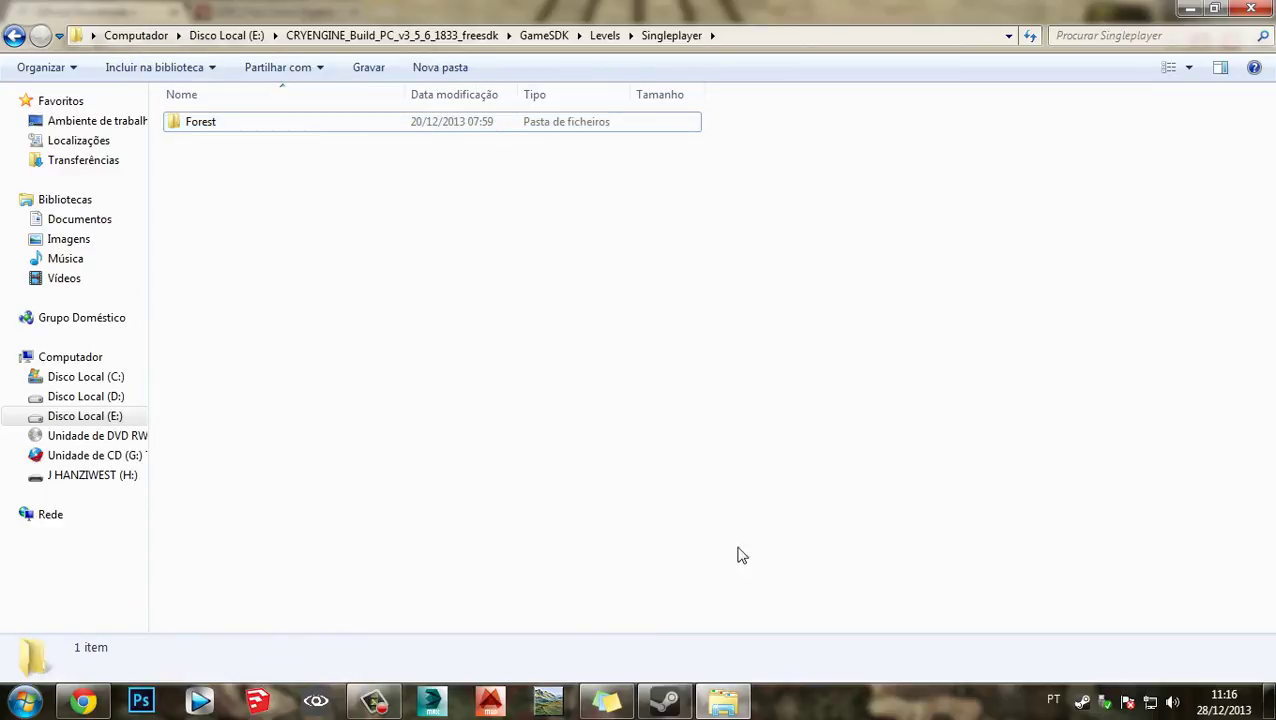
{"action": "left_click_drag", "start_coordinate": [827, 463], "coordinate": [626, 432]}
{"action": "left_click", "coordinate": [376, 123]}
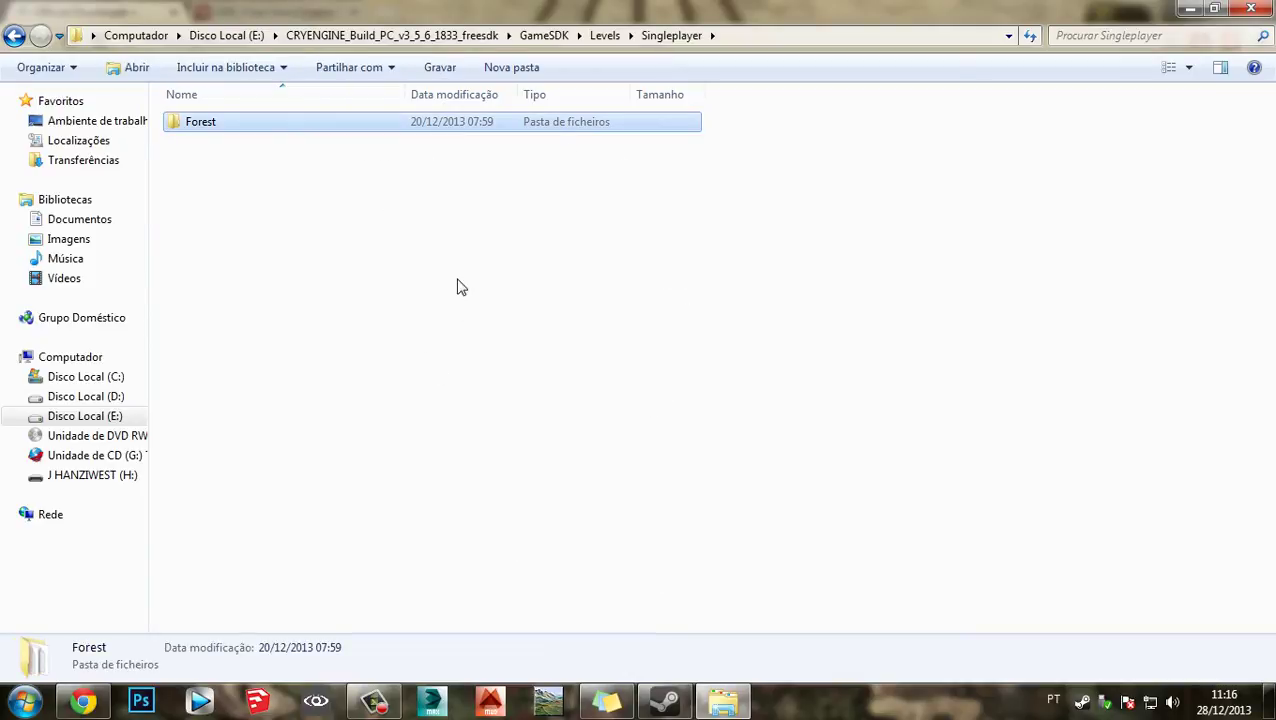
{"action": "left_click", "coordinate": [459, 287]}
{"action": "left_click", "coordinate": [392, 134]}
{"action": "left_click", "coordinate": [673, 398]}
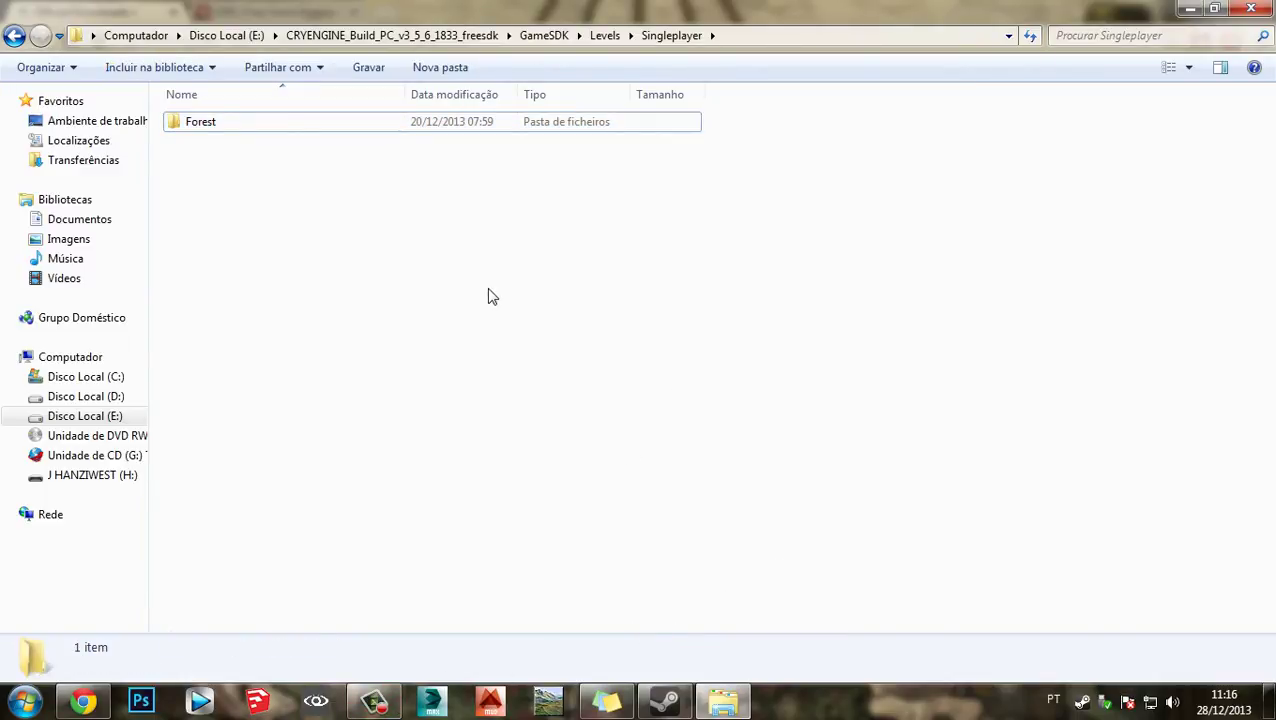
- Compress the Forest level folder into a Forest.rar archive in the Singleplayer folder
{"action": "left_click", "coordinate": [275, 133]}
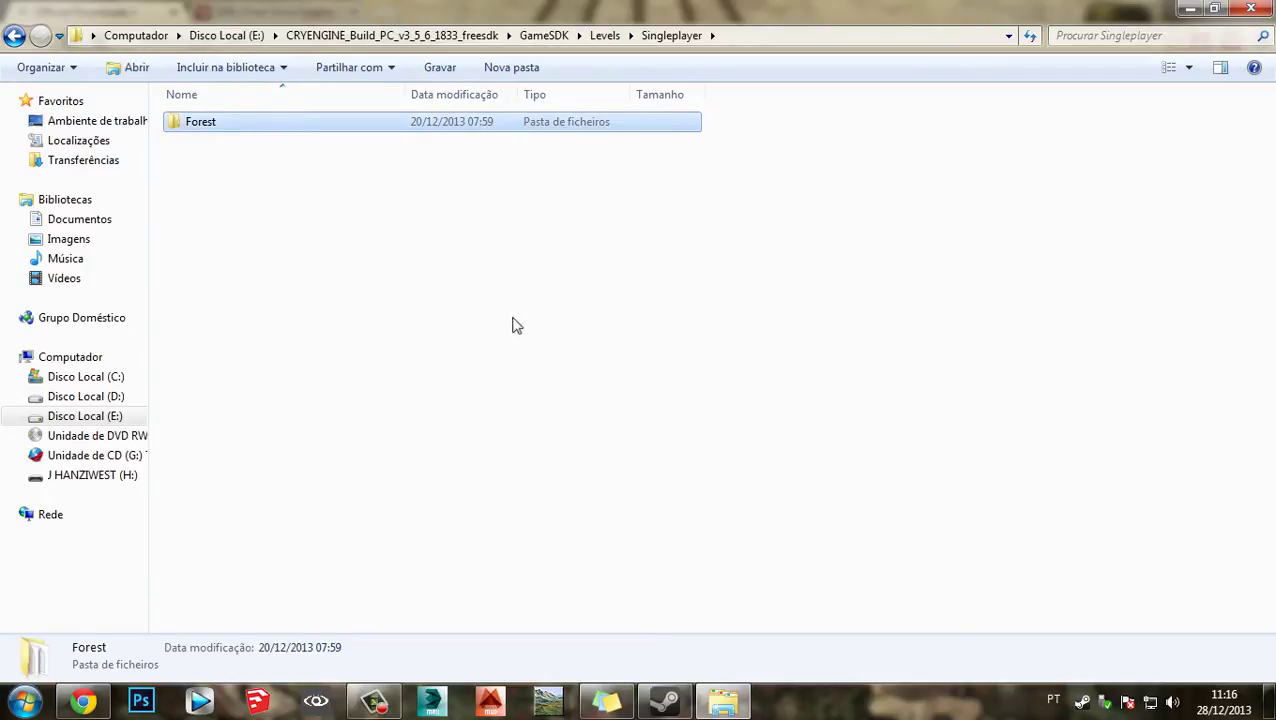
{"action": "right_click", "coordinate": [287, 126]}
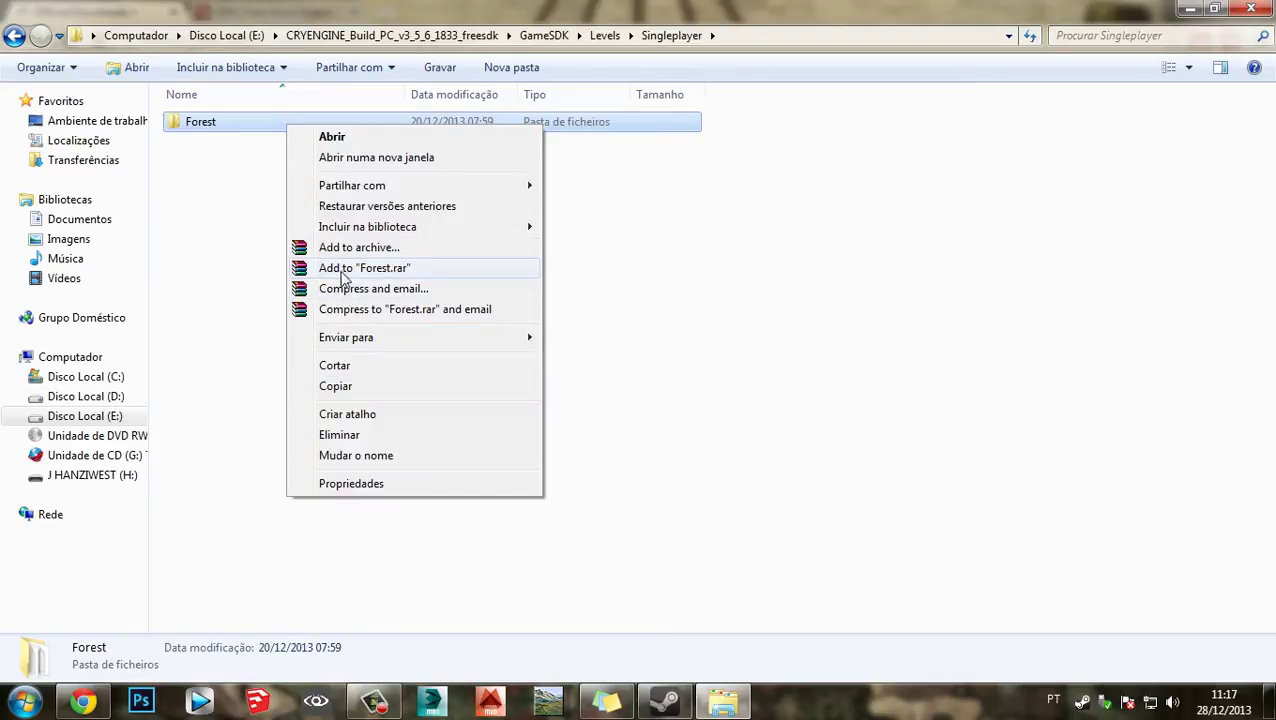
{"action": "left_click", "coordinate": [392, 270]}
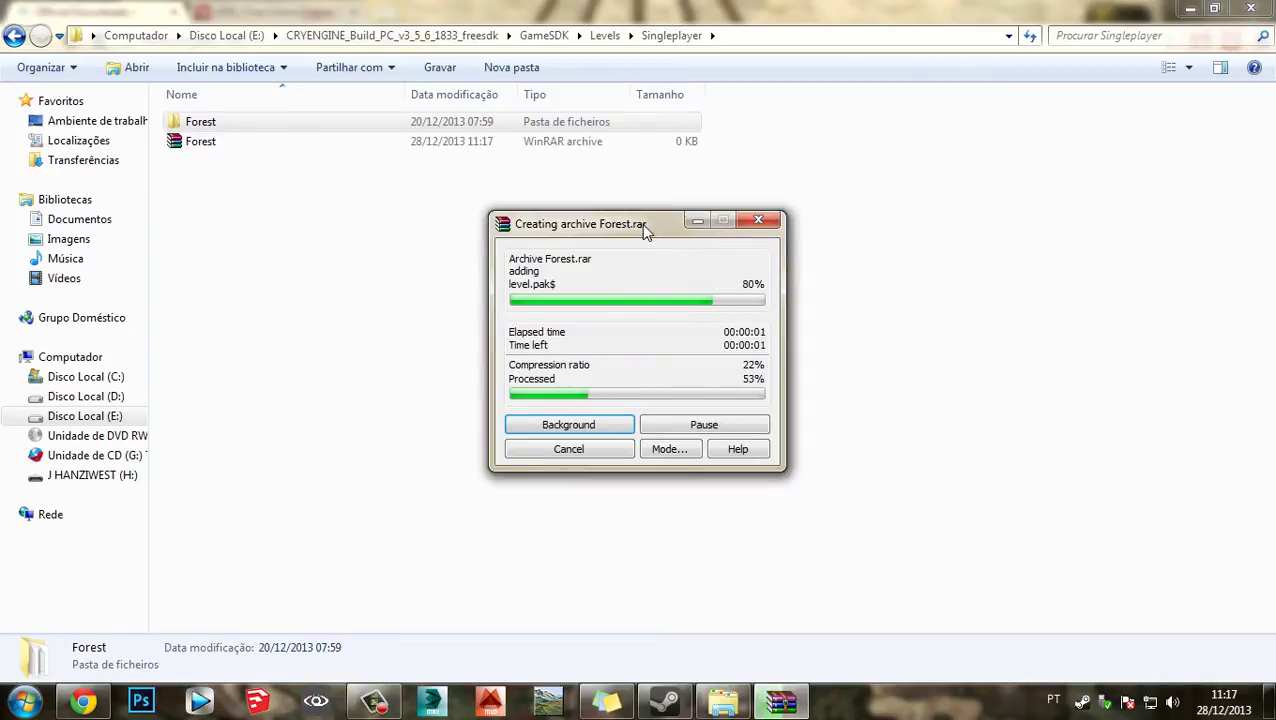
{"action": "left_click_drag", "start_coordinate": [641, 223], "coordinate": [646, 254]}
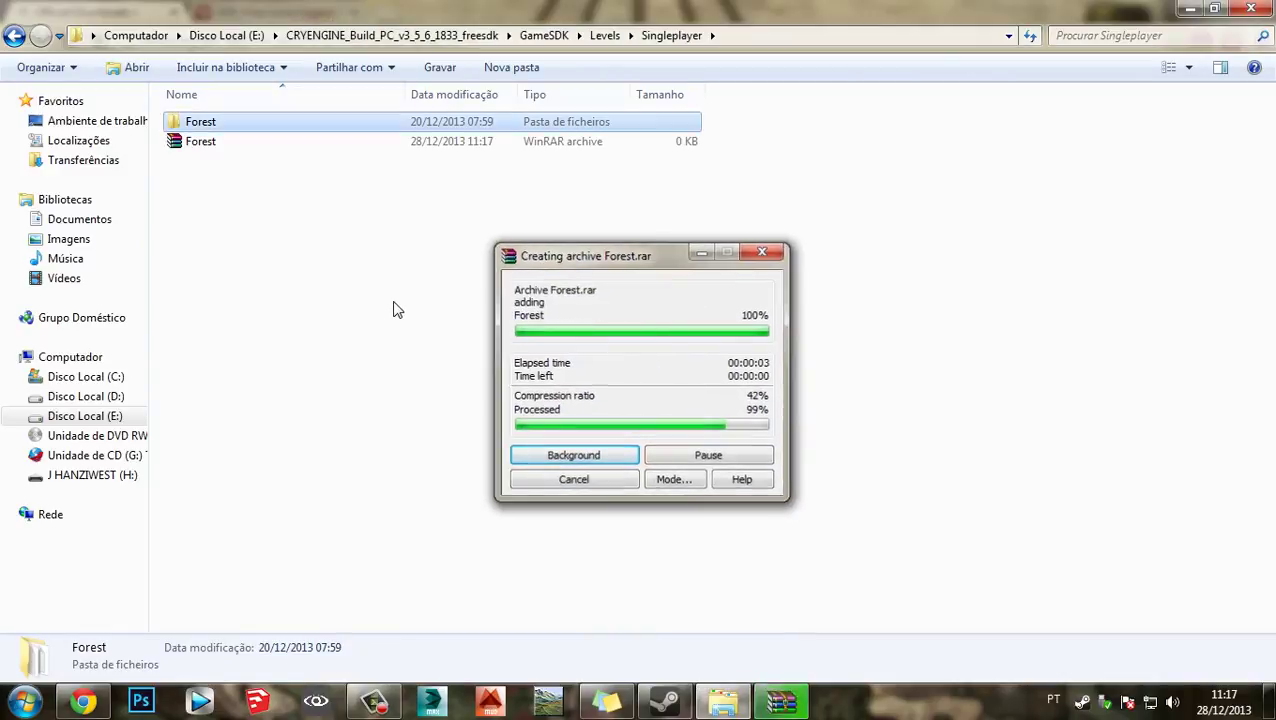
- Rename the new Forest archive as Forest_BK_28-12-2013
{"action": "left_click", "coordinate": [217, 141]}
{"action": "left_click", "coordinate": [220, 145]}
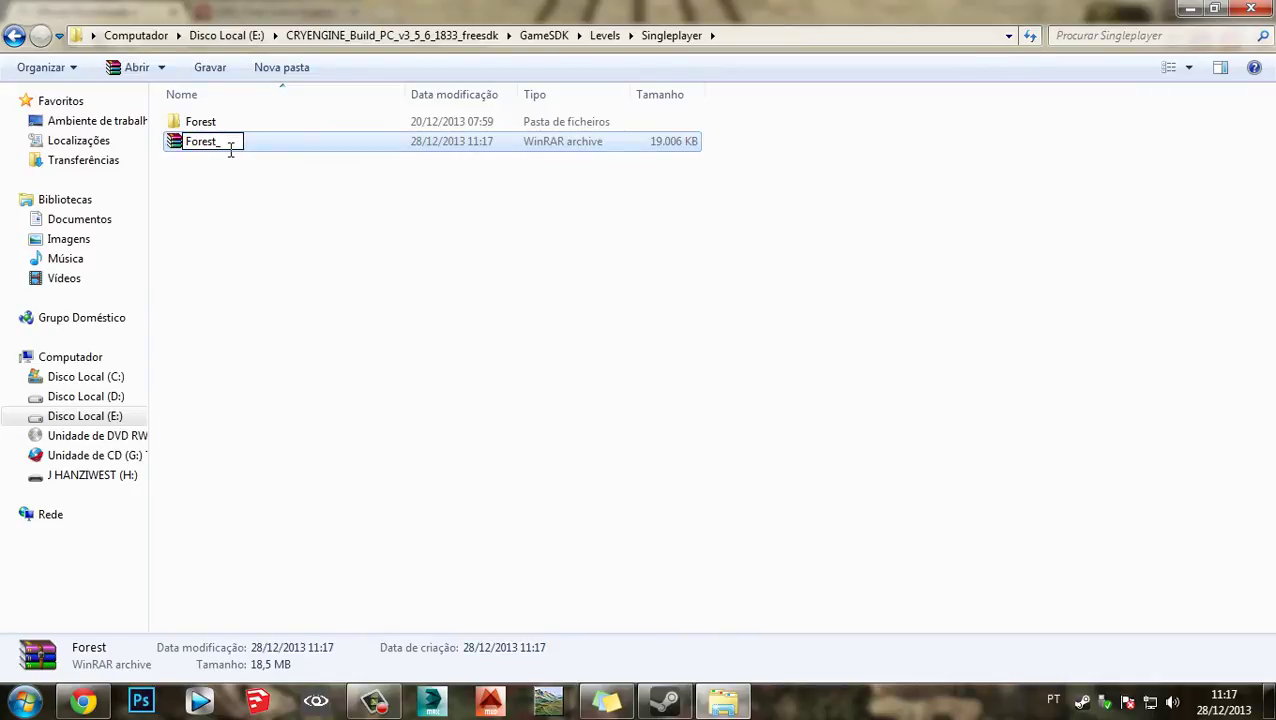
{"action": "type", "text": "_BK_28-12-2013"}
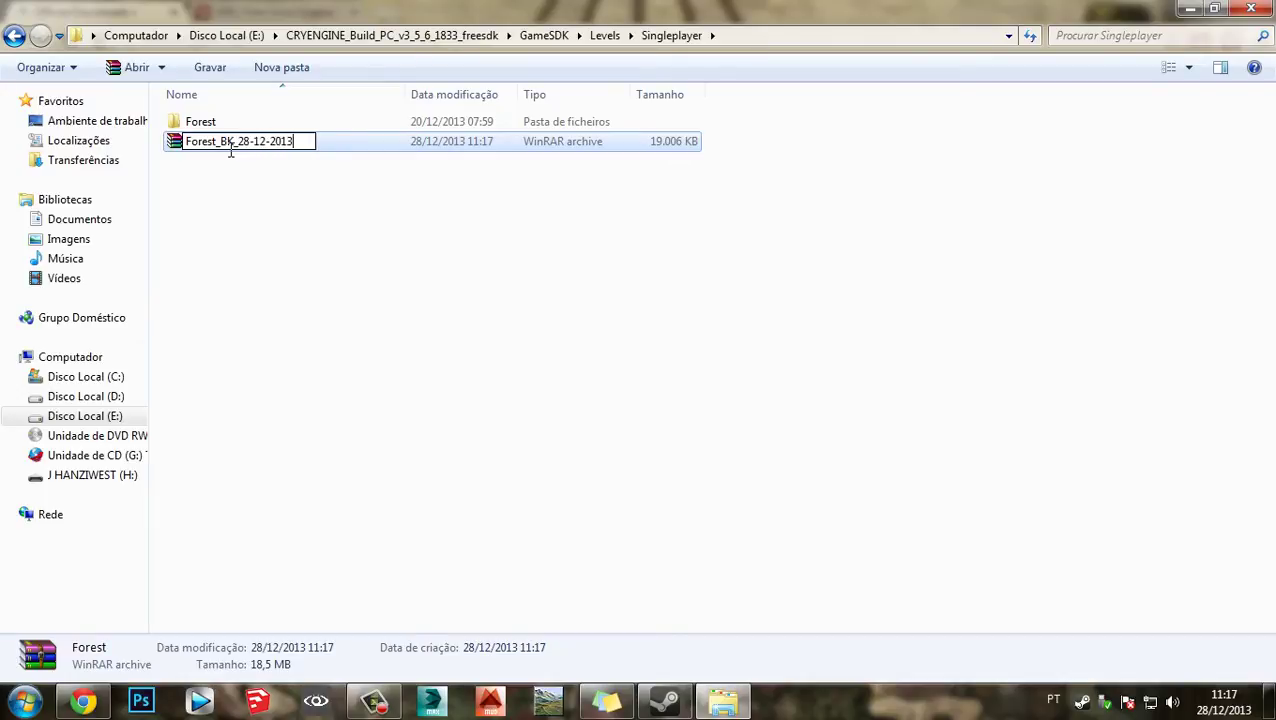
{"action": "key", "text": "Return"}
{"action": "left_click", "coordinate": [295, 183]}
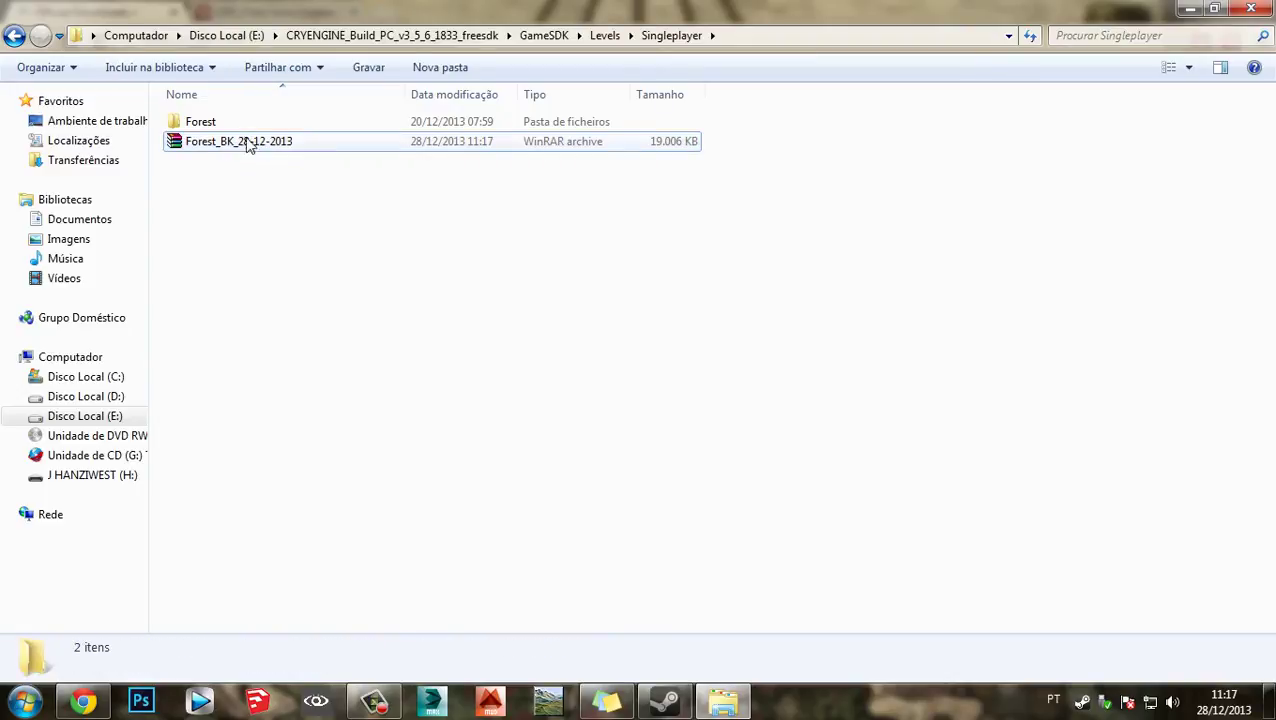
{"action": "left_click", "coordinate": [240, 145]}
{"action": "left_click", "coordinate": [255, 213]}
{"action": "left_click", "coordinate": [275, 146]}
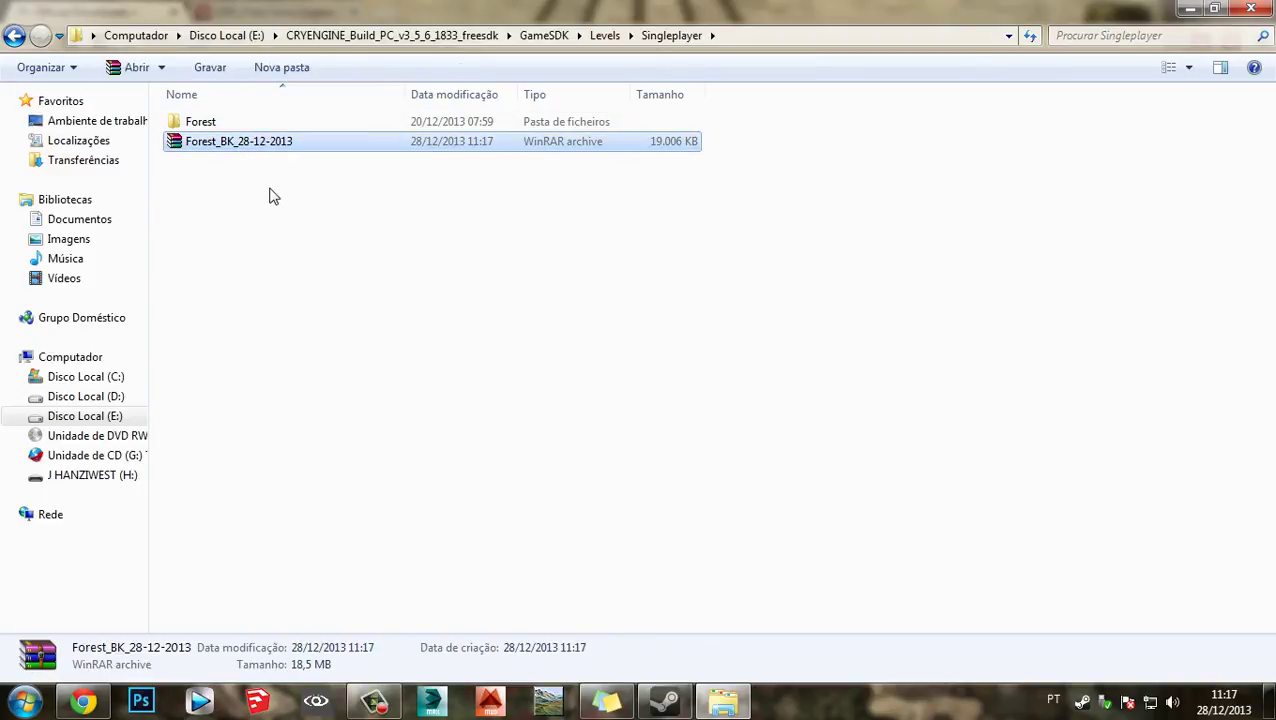
{"action": "left_click", "coordinate": [265, 182]}
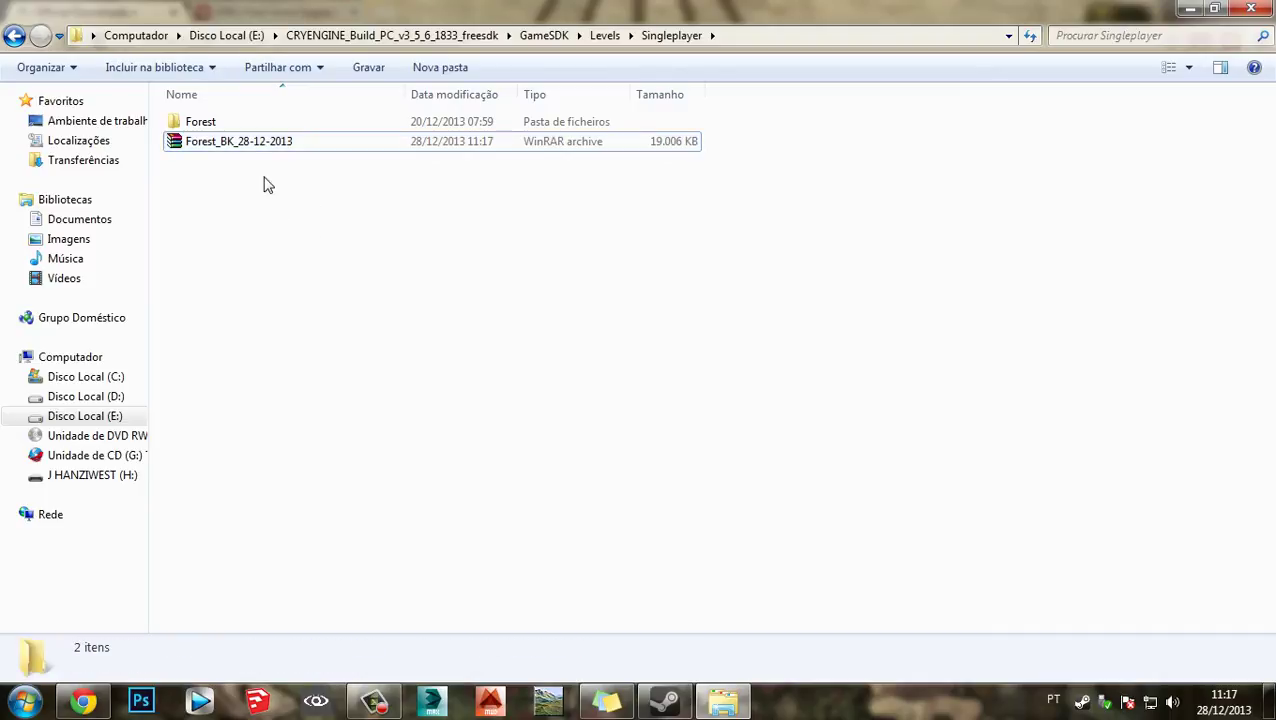
{"action": "left_click", "coordinate": [262, 140]}
{"action": "left_click", "coordinate": [204, 124]}
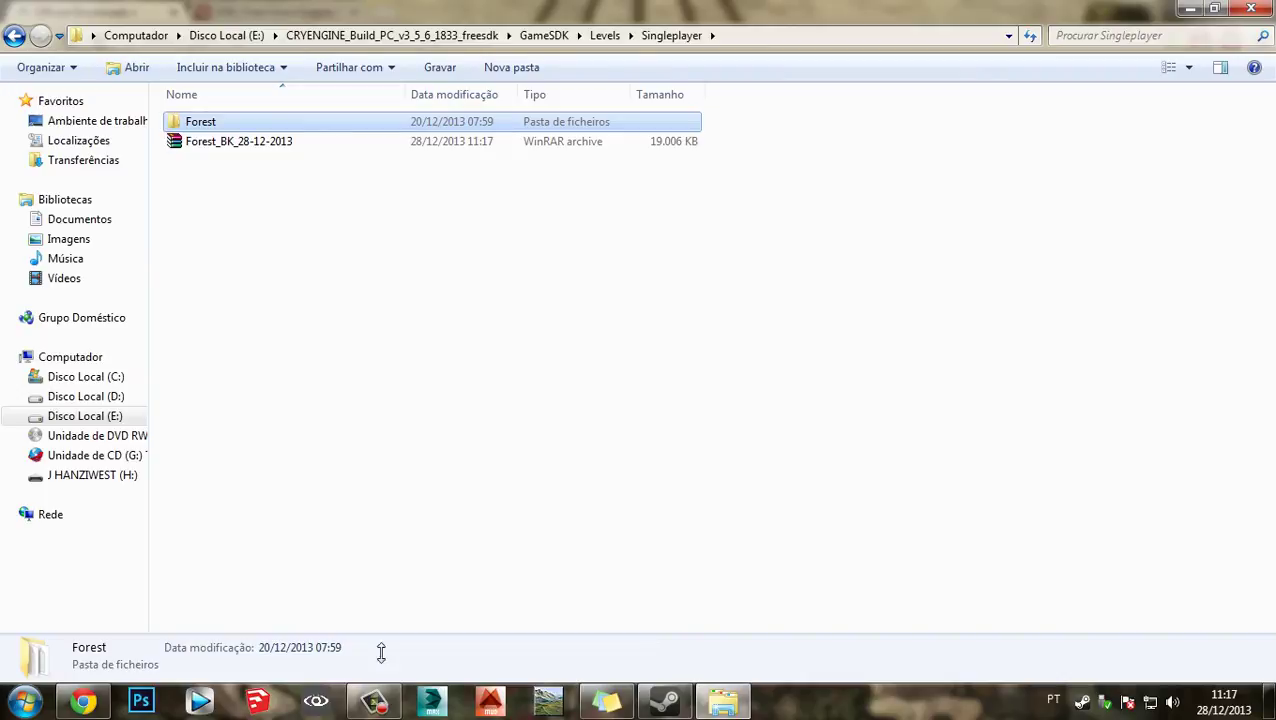
{"action": "left_click", "coordinate": [258, 310]}
- Compress the Forest level folder again into a second archive named Forest.rar alongside the dated backup
{"action": "left_click", "coordinate": [211, 129]}
{"action": "right_click", "coordinate": [214, 126]}
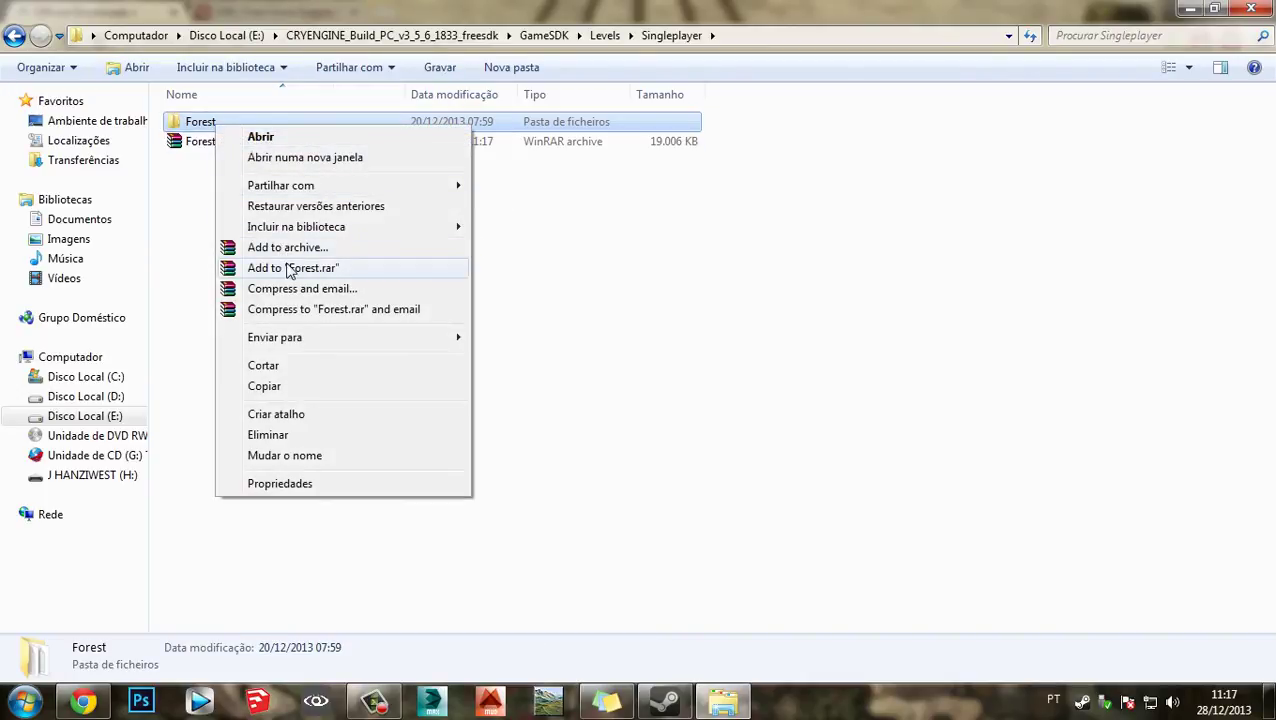
{"action": "left_click", "coordinate": [290, 270]}
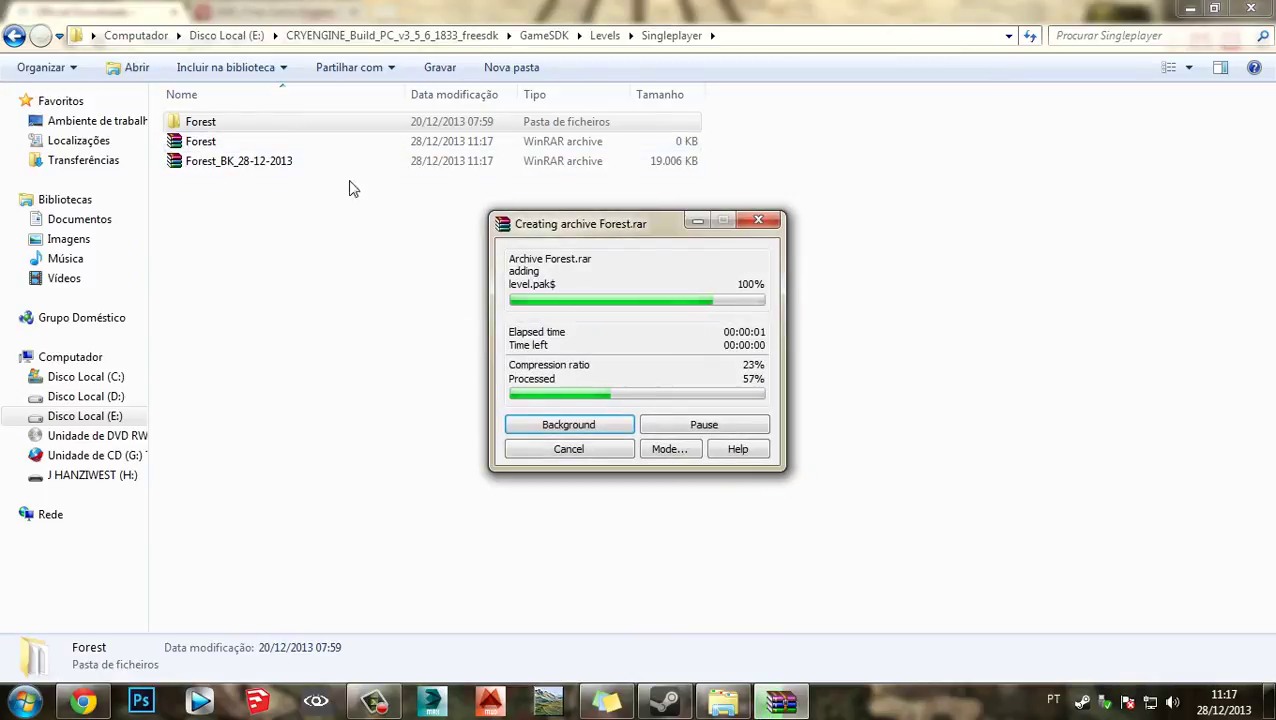
{"action": "left_click", "coordinate": [560, 141]}
{"action": "left_click", "coordinate": [570, 242]}
{"action": "left_click", "coordinate": [533, 147]}
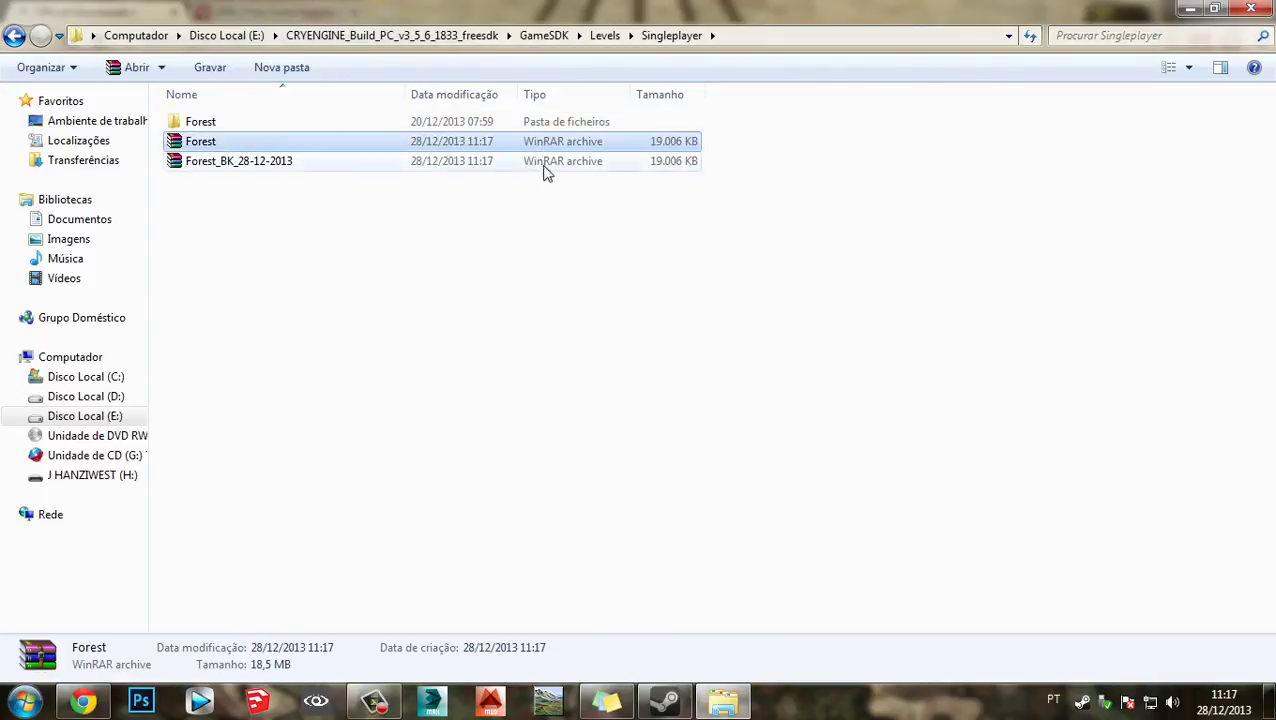
{"action": "left_click", "coordinate": [455, 442]}
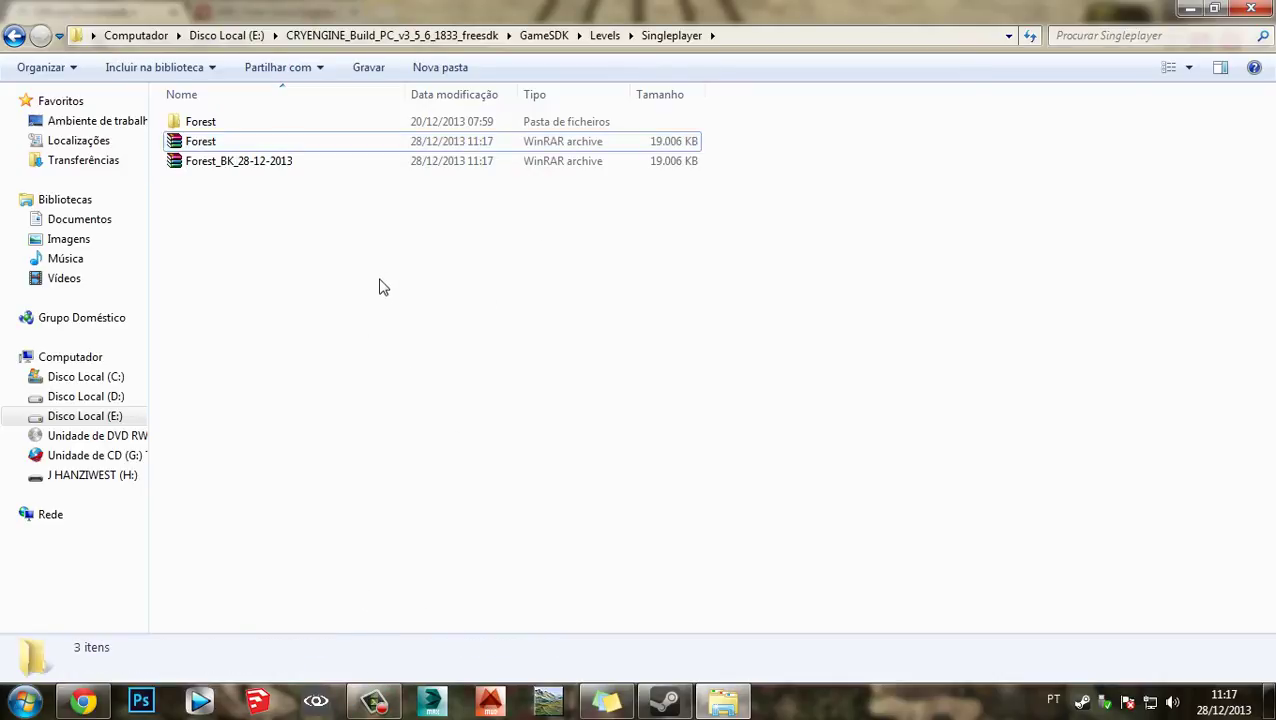
{"action": "left_click", "coordinate": [258, 121]}
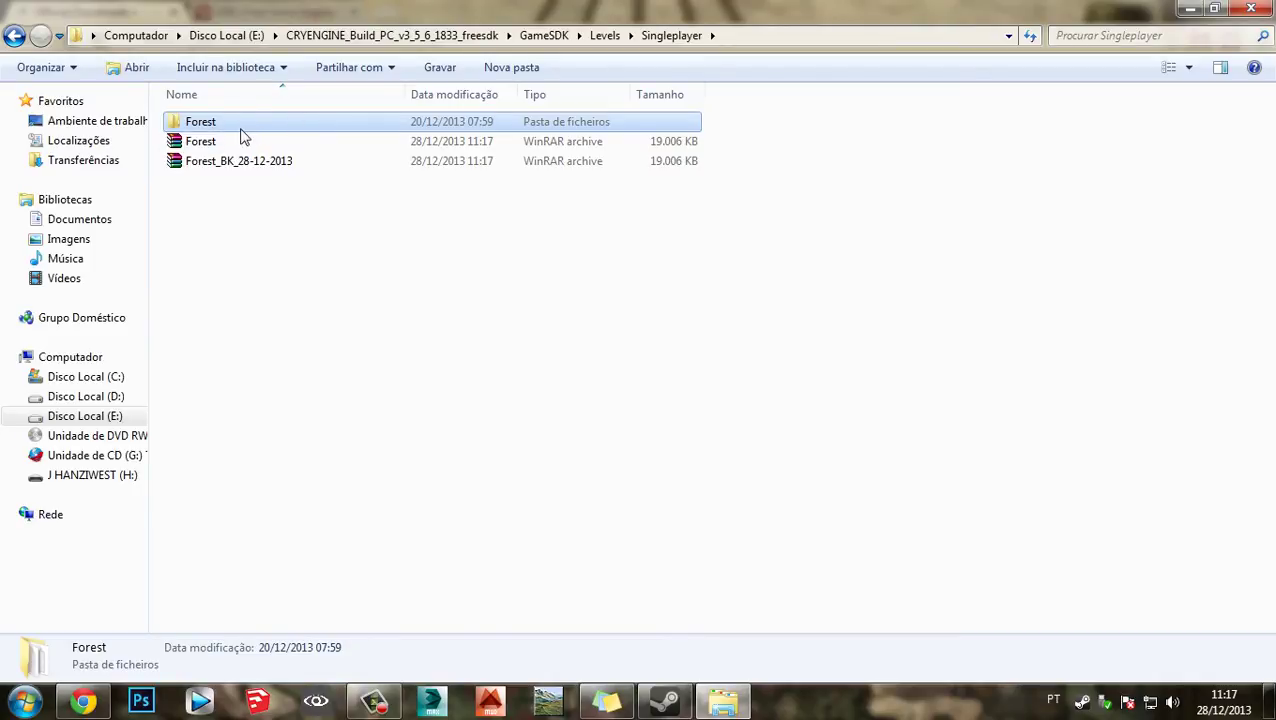
{"action": "left_click", "coordinate": [712, 134]}
{"action": "left_click", "coordinate": [565, 121]}
- Delete both the Forest and Forest_BK_28-12-2013 archives from the Singleplayer folder, keeping the Forest level folder
{"action": "left_click_drag", "start_coordinate": [330, 210], "coordinate": [230, 150]}
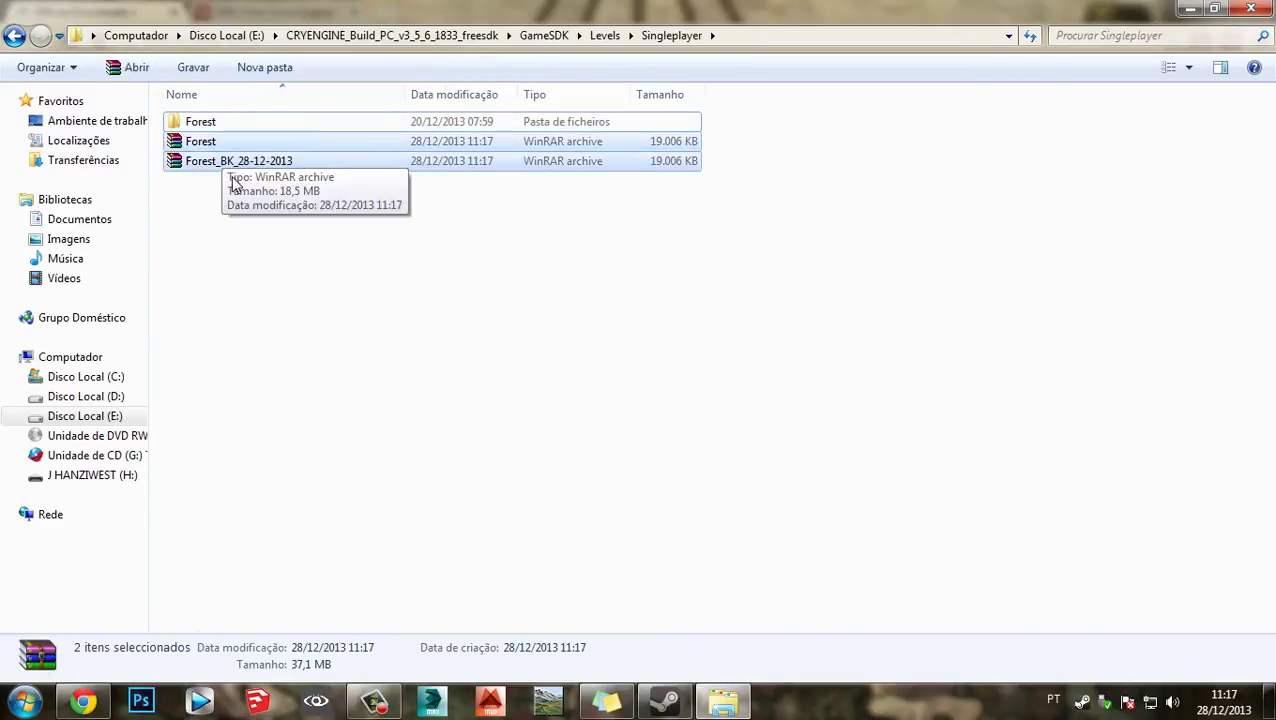
{"action": "left_click", "coordinate": [228, 147]}
{"action": "left_click", "coordinate": [233, 147]}
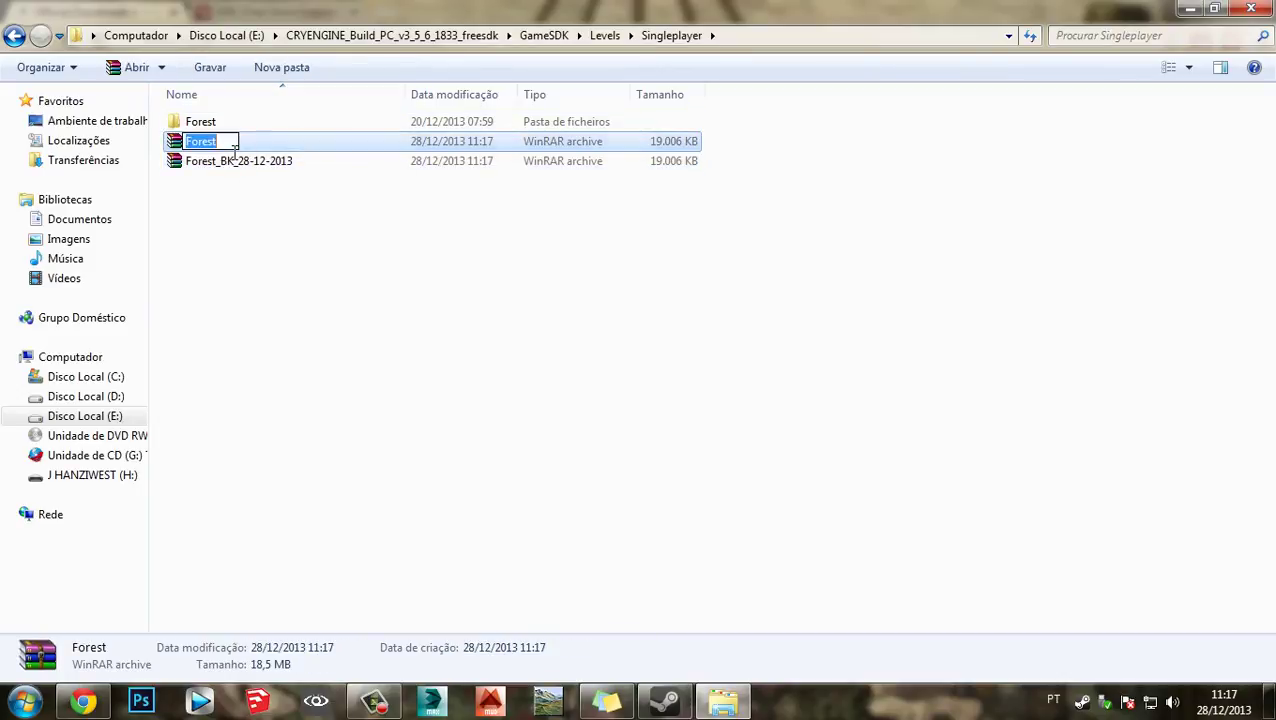
{"action": "left_click", "coordinate": [251, 204]}
{"action": "left_click_drag", "start_coordinate": [278, 174], "coordinate": [232, 137]}
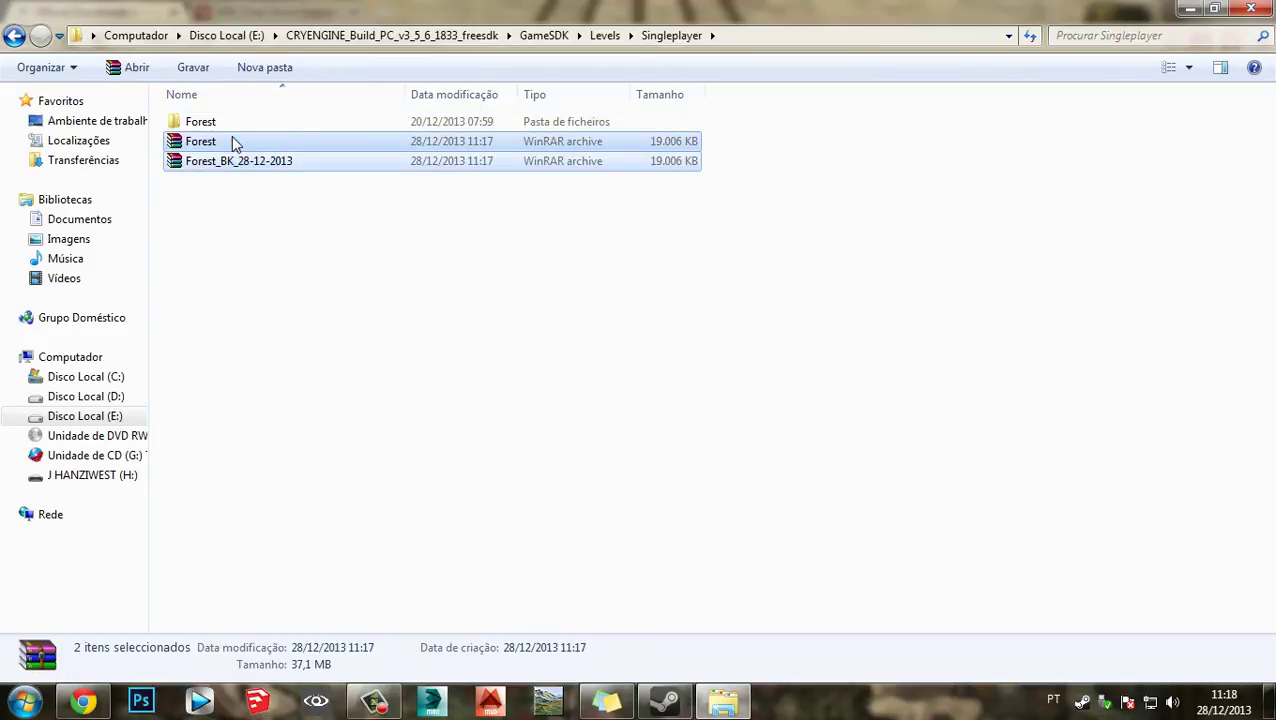
{"action": "key", "text": "Delete"}
{"action": "left_click", "coordinate": [710, 365]}
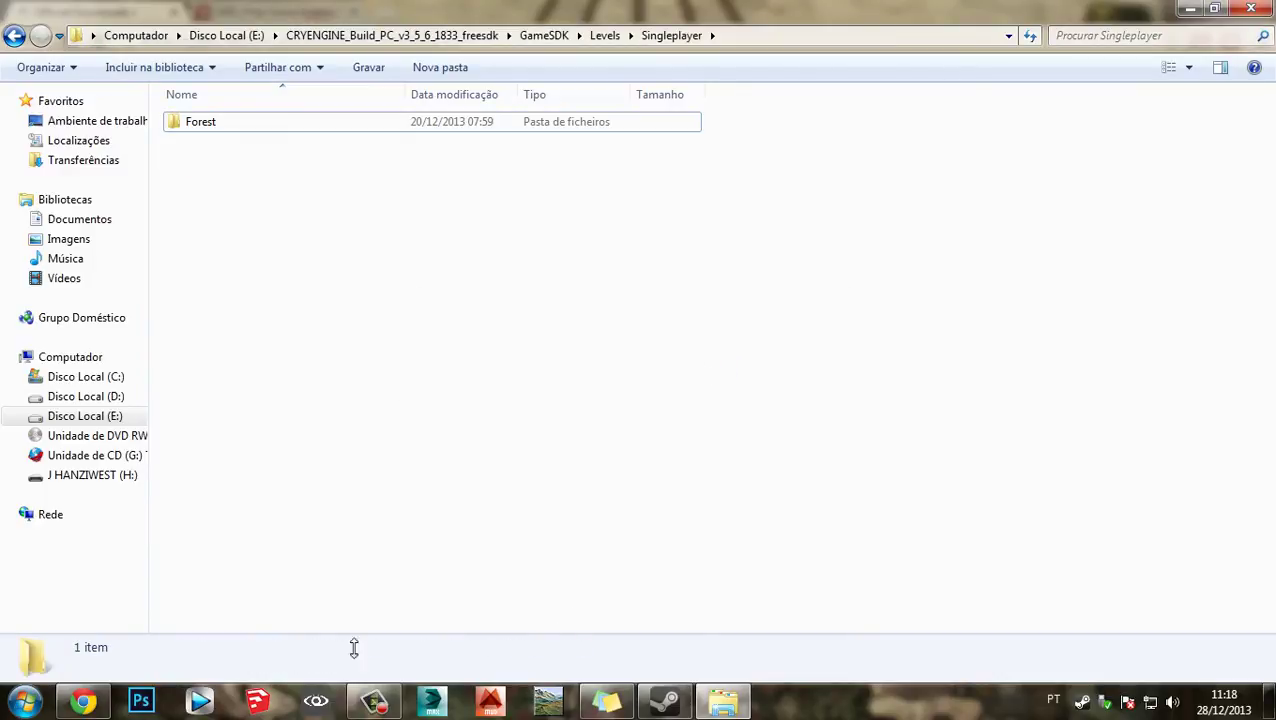
- Switch to Chrome and review the CRYENGINE Free SDK page's free-use terms, system requirements and required software packages
{"action": "left_click", "coordinate": [84, 700]}
{"action": "scroll", "coordinate": [43, 360], "scroll_direction": "down", "scroll_amount": 5}
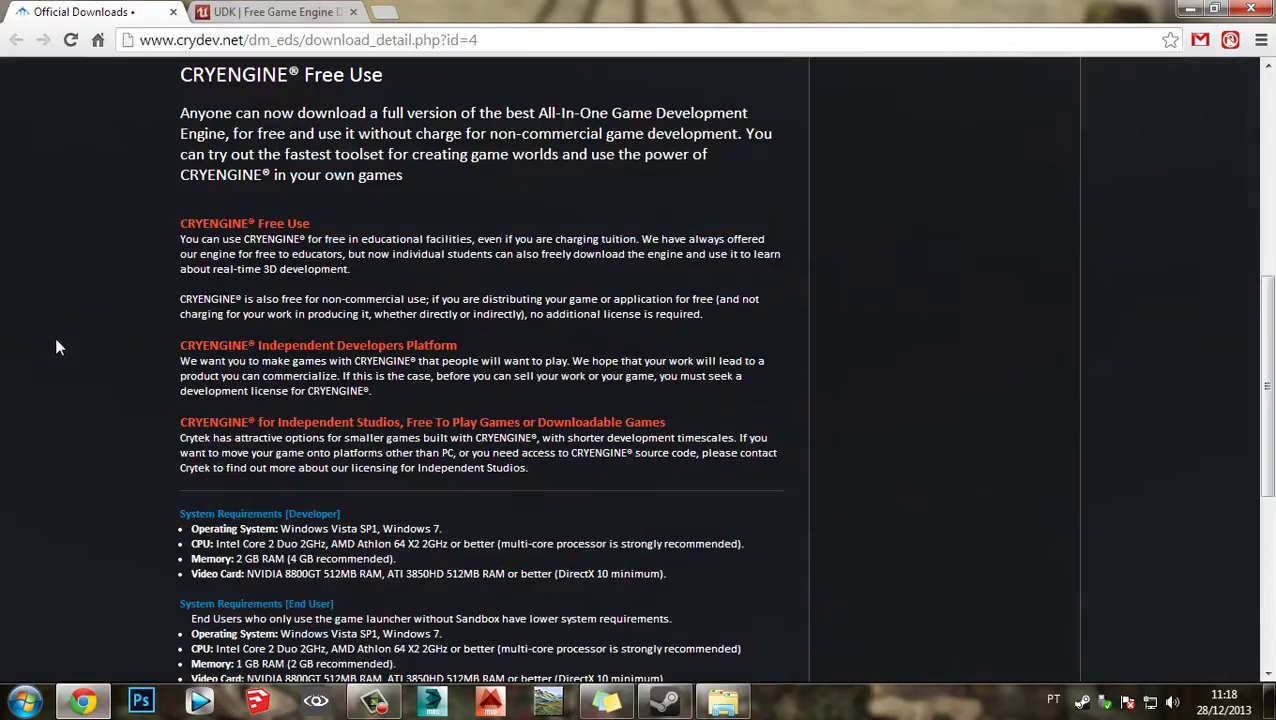
{"action": "scroll", "coordinate": [55, 344], "scroll_direction": "up", "scroll_amount": 5}
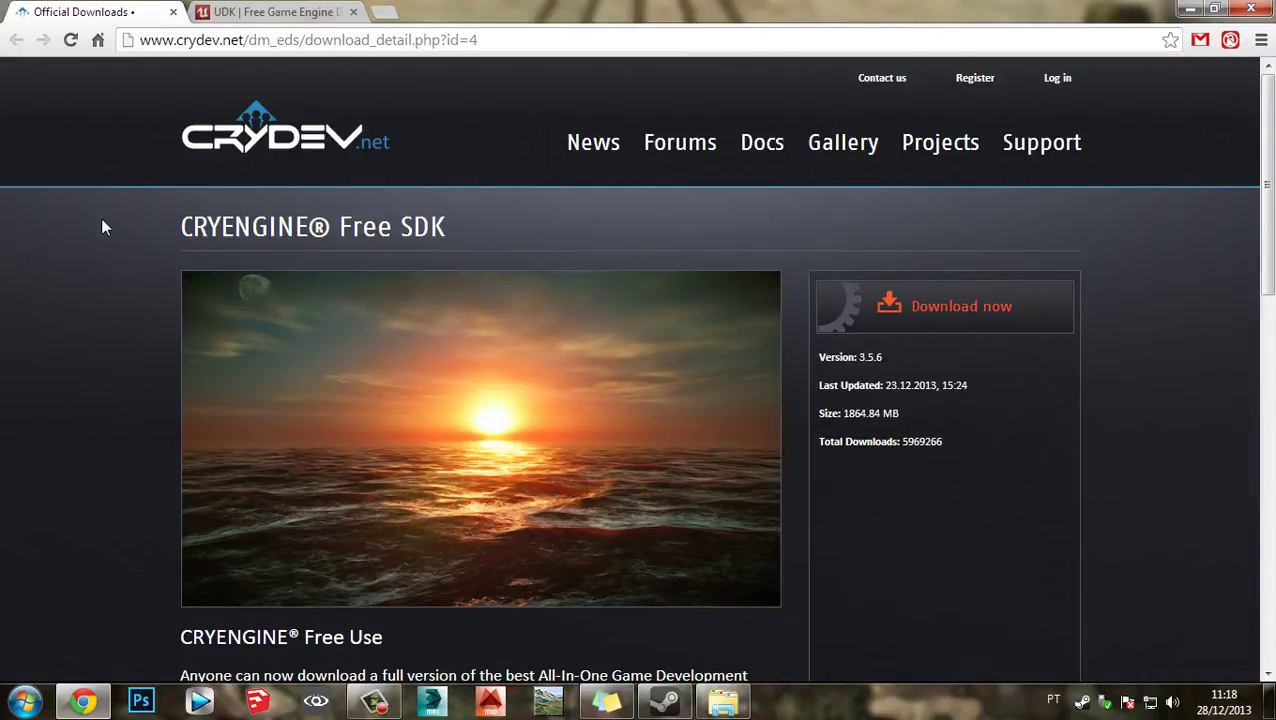
{"action": "scroll", "coordinate": [104, 235], "scroll_direction": "down", "scroll_amount": 10}
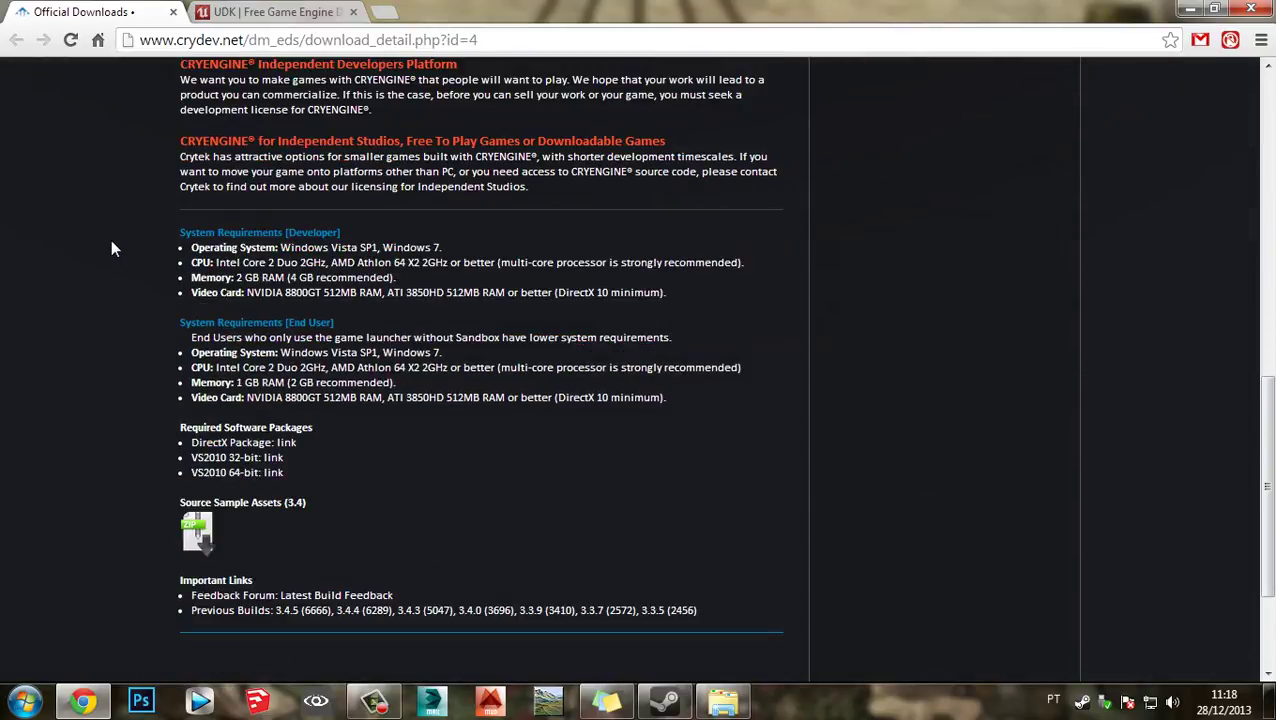
{"action": "left_click", "coordinate": [388, 708]}
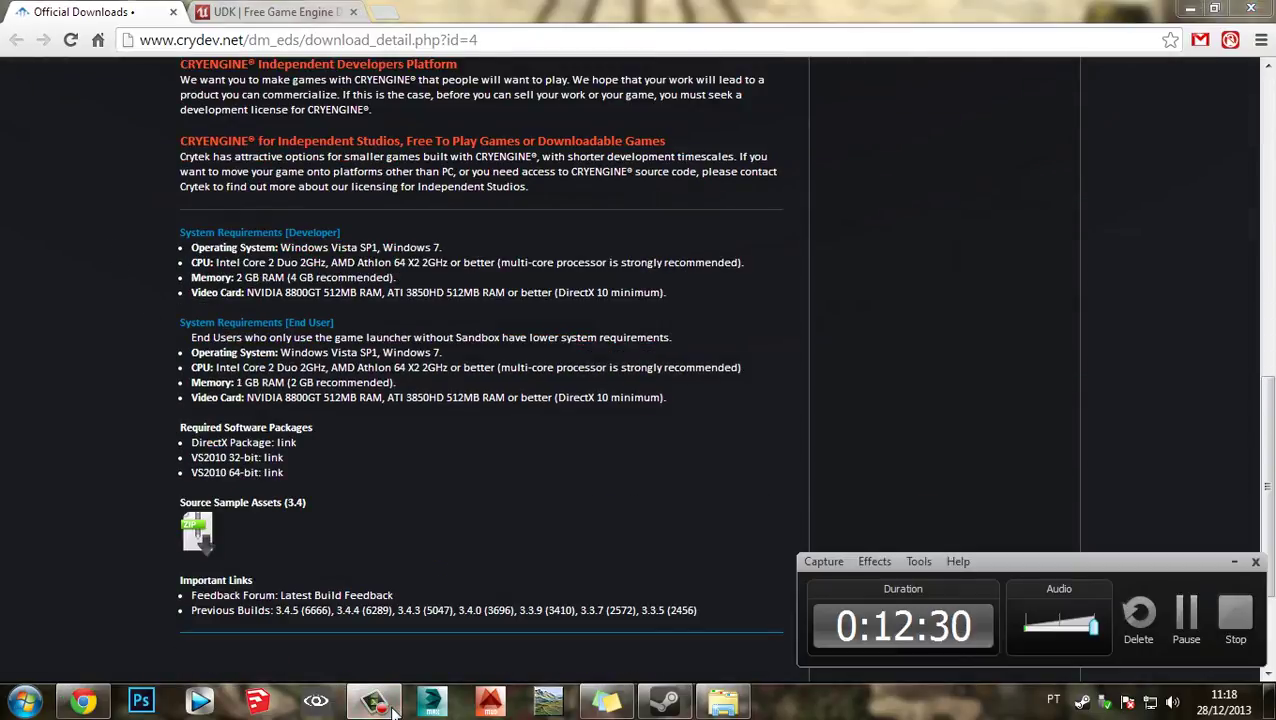
{"action": "left_click", "coordinate": [388, 708]}
{"action": "scroll", "coordinate": [117, 420], "scroll_direction": "up", "scroll_amount": 12}
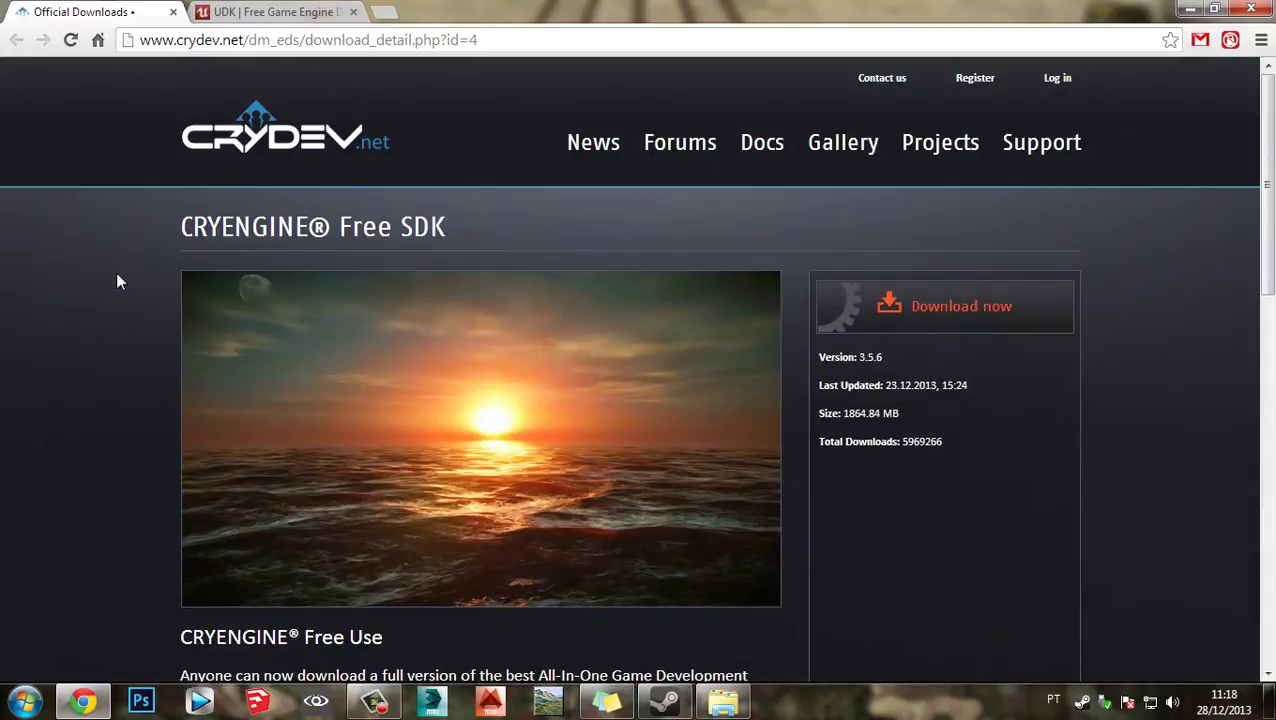
- Open the UDK downloads page and look through its latest release and the list of older beta builds
{"action": "left_click", "coordinate": [270, 12]}
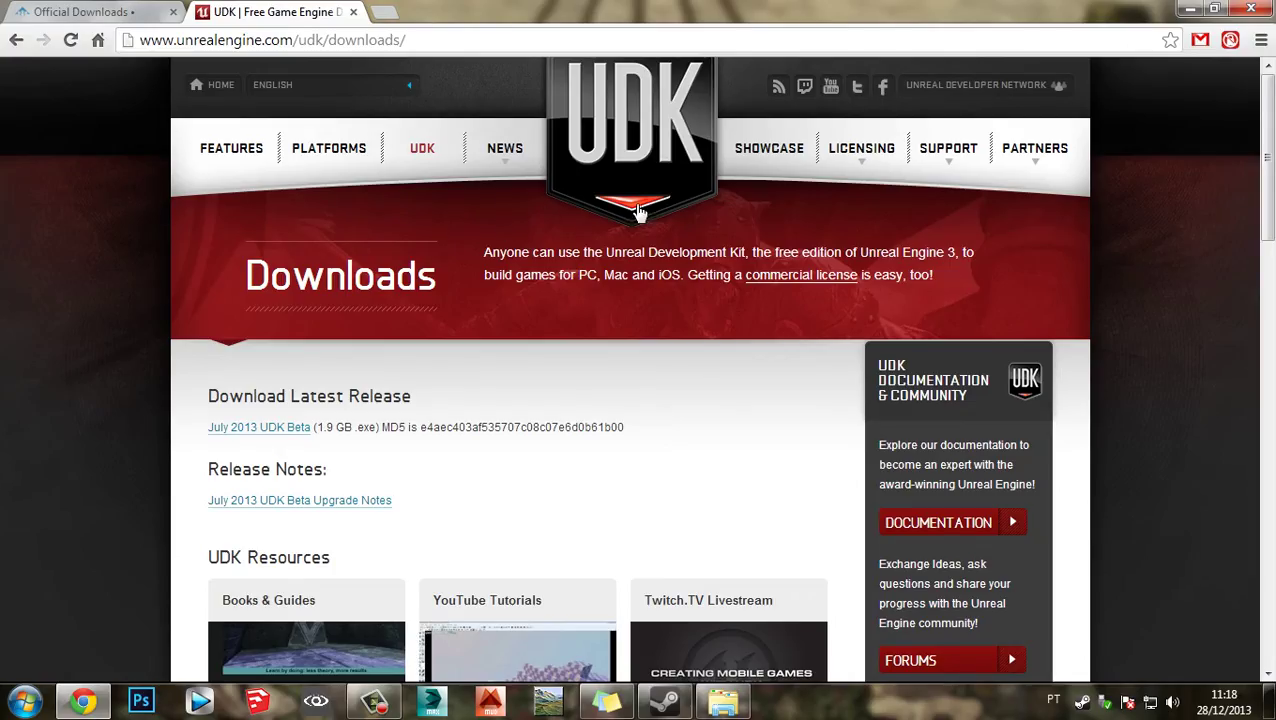
{"action": "scroll", "coordinate": [256, 228], "scroll_direction": "down", "scroll_amount": 11}
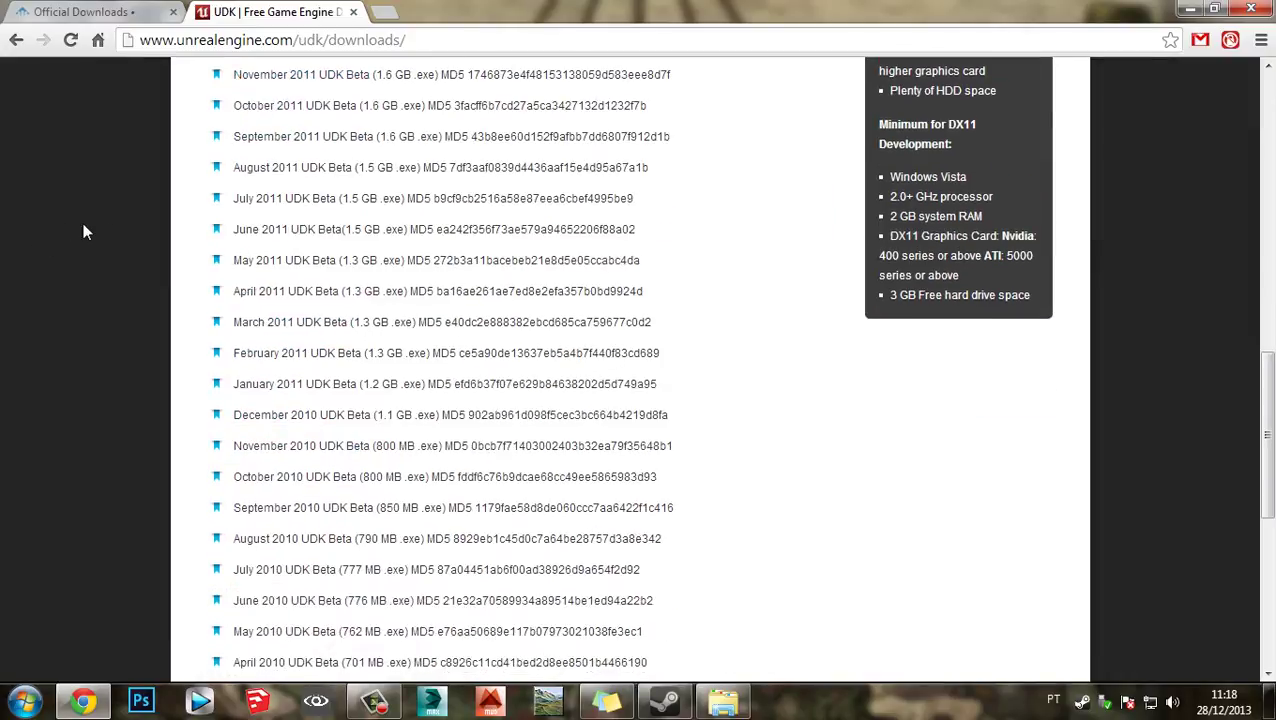
{"action": "scroll", "coordinate": [84, 232], "scroll_direction": "up", "scroll_amount": 11}
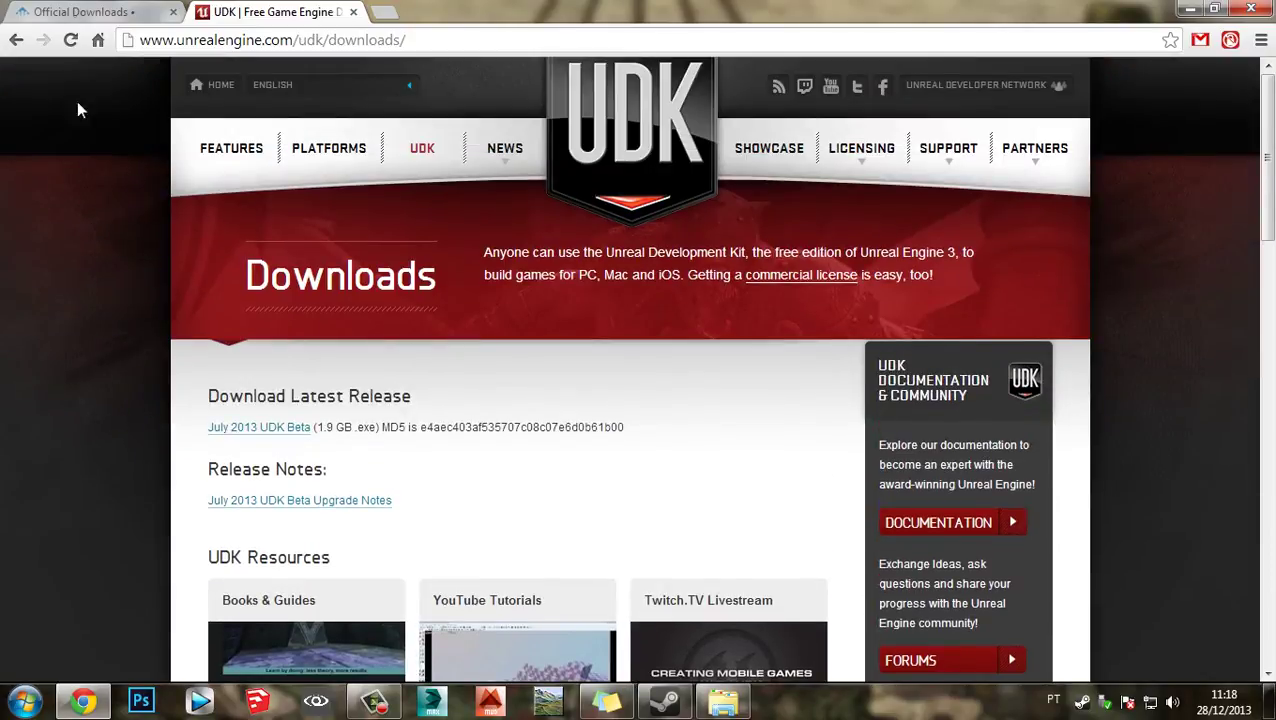
- Compare the CRYENGINE Free SDK download page and its free-use terms with the UDK downloads page
{"action": "left_click", "coordinate": [84, 12]}
{"action": "left_click", "coordinate": [256, 10]}
{"action": "left_click", "coordinate": [133, 10]}
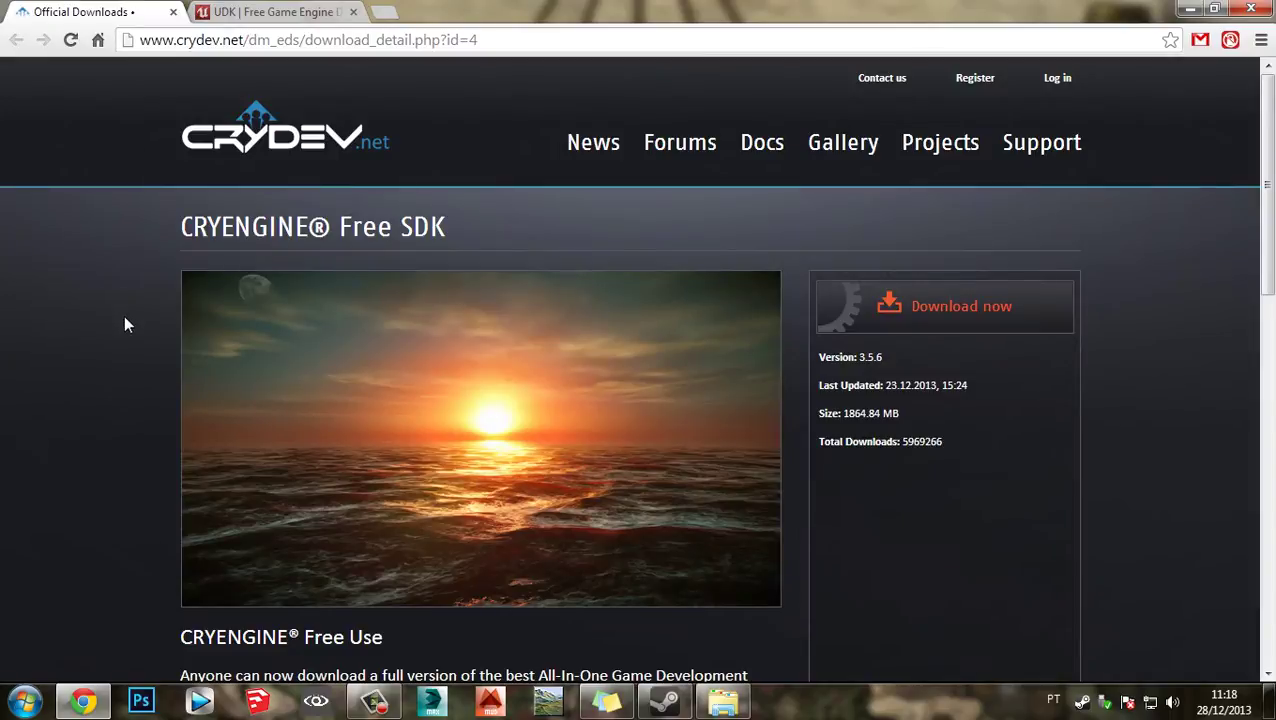
{"action": "scroll", "coordinate": [124, 315], "scroll_direction": "down", "scroll_amount": 5}
{"action": "scroll", "coordinate": [121, 305], "scroll_direction": "up", "scroll_amount": 5}
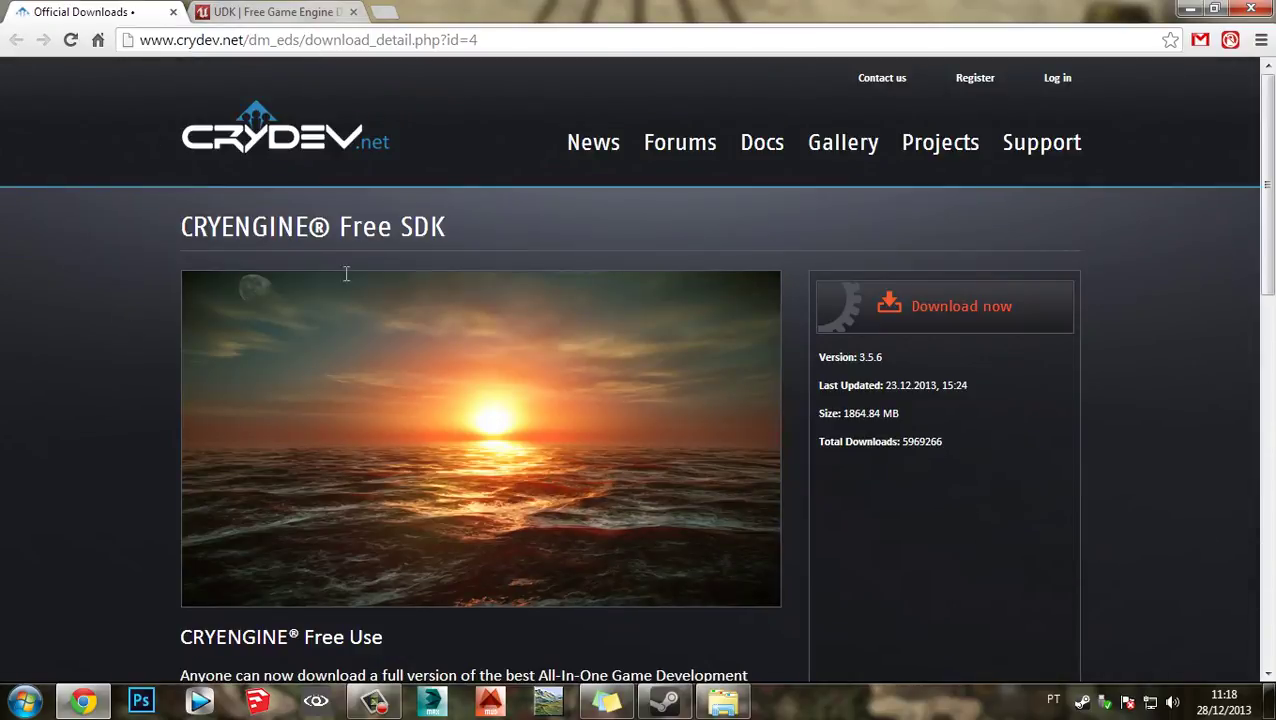
{"action": "left_click", "coordinate": [270, 10]}
{"action": "left_click", "coordinate": [100, 12]}
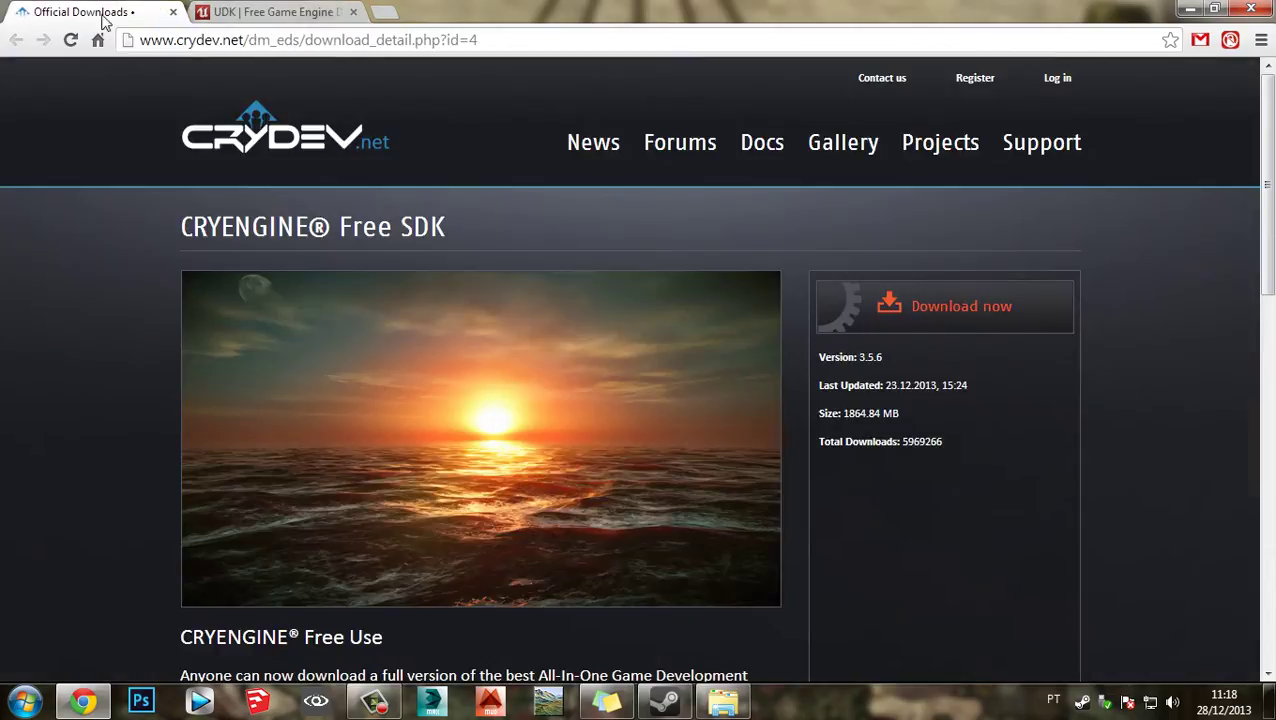
{"action": "scroll", "coordinate": [86, 266], "scroll_direction": "down", "scroll_amount": 5}
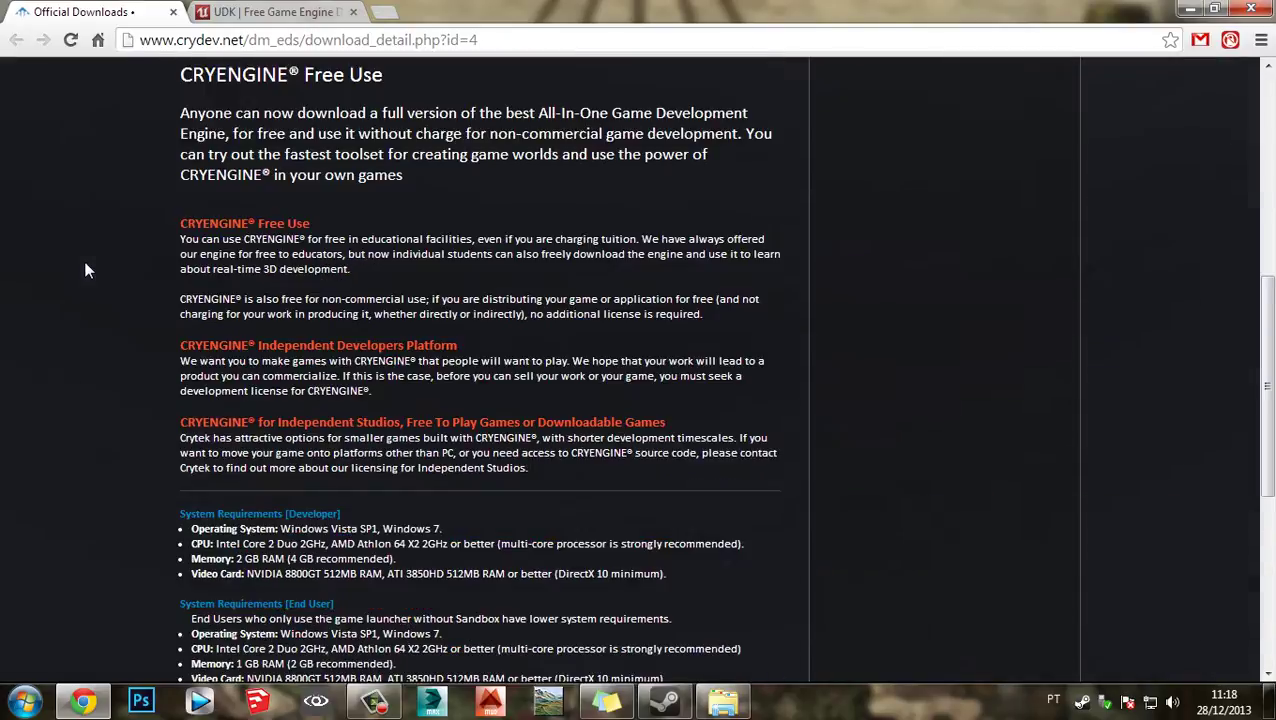
{"action": "scroll", "coordinate": [84, 270], "scroll_direction": "up", "scroll_amount": 5}
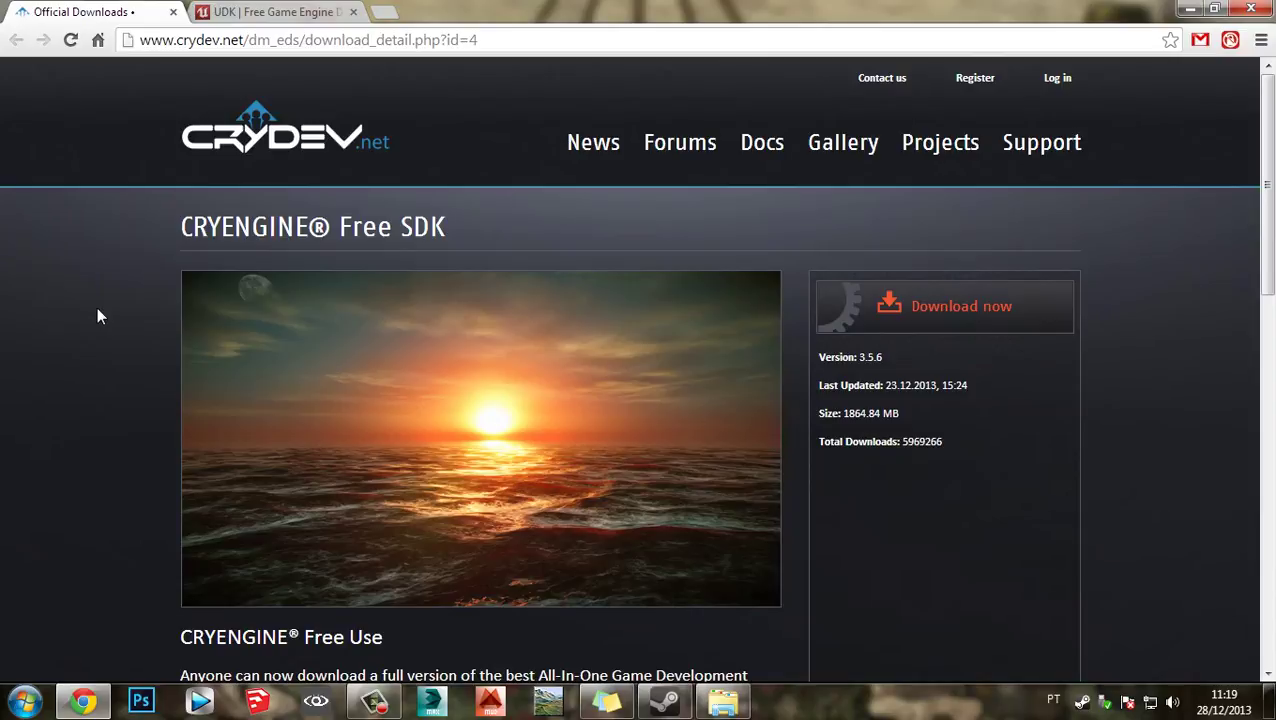
{"action": "left_click", "coordinate": [290, 11]}
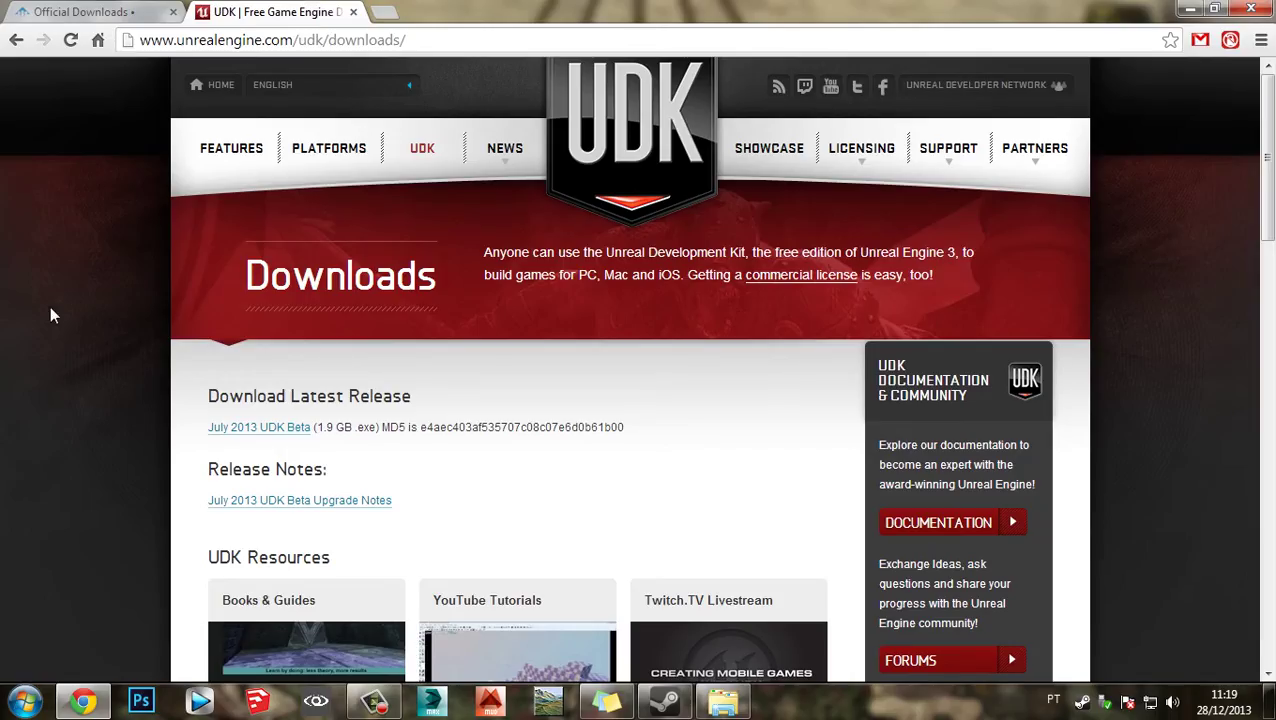